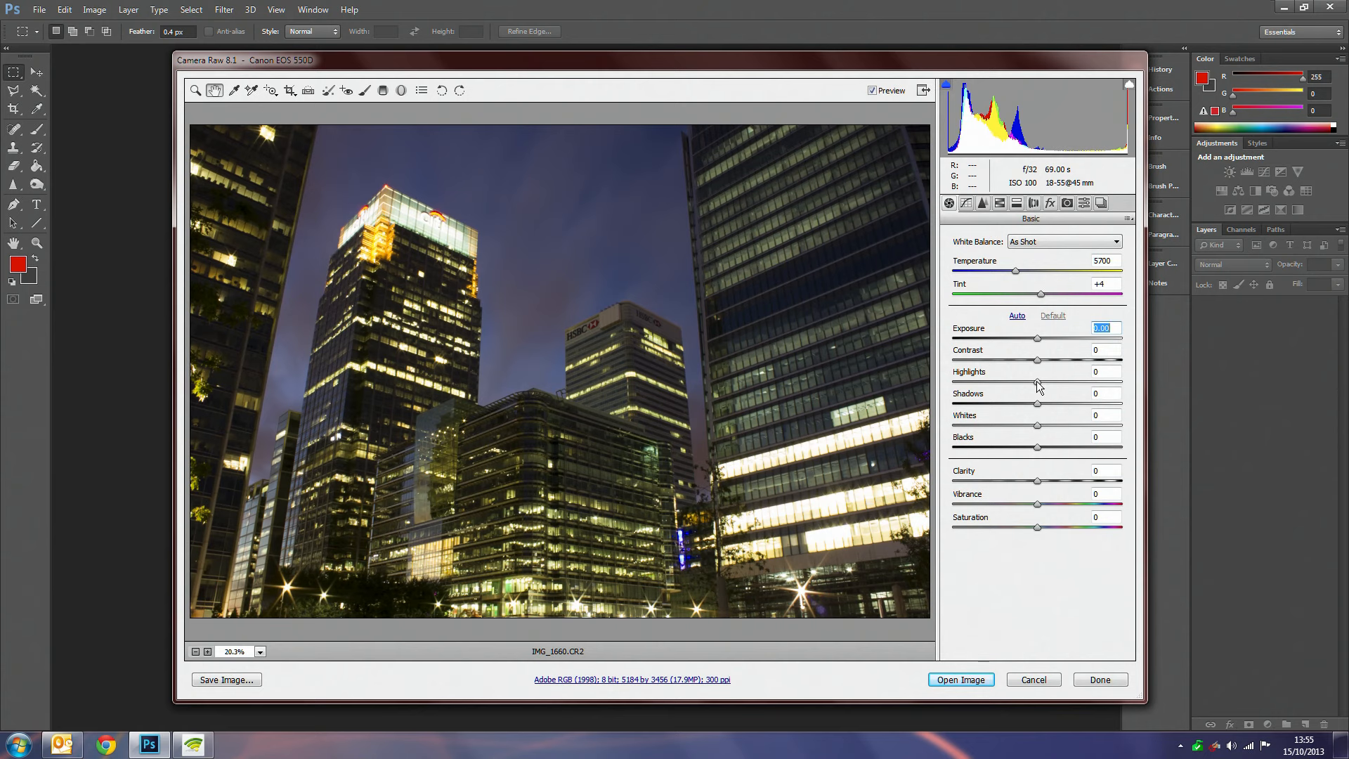
Set the raw photo's Highlights to -67, Shadows to +68, Contrast to +60 and Exposure to +0.25.
left_click_drag(1038, 383, 1096, 404)
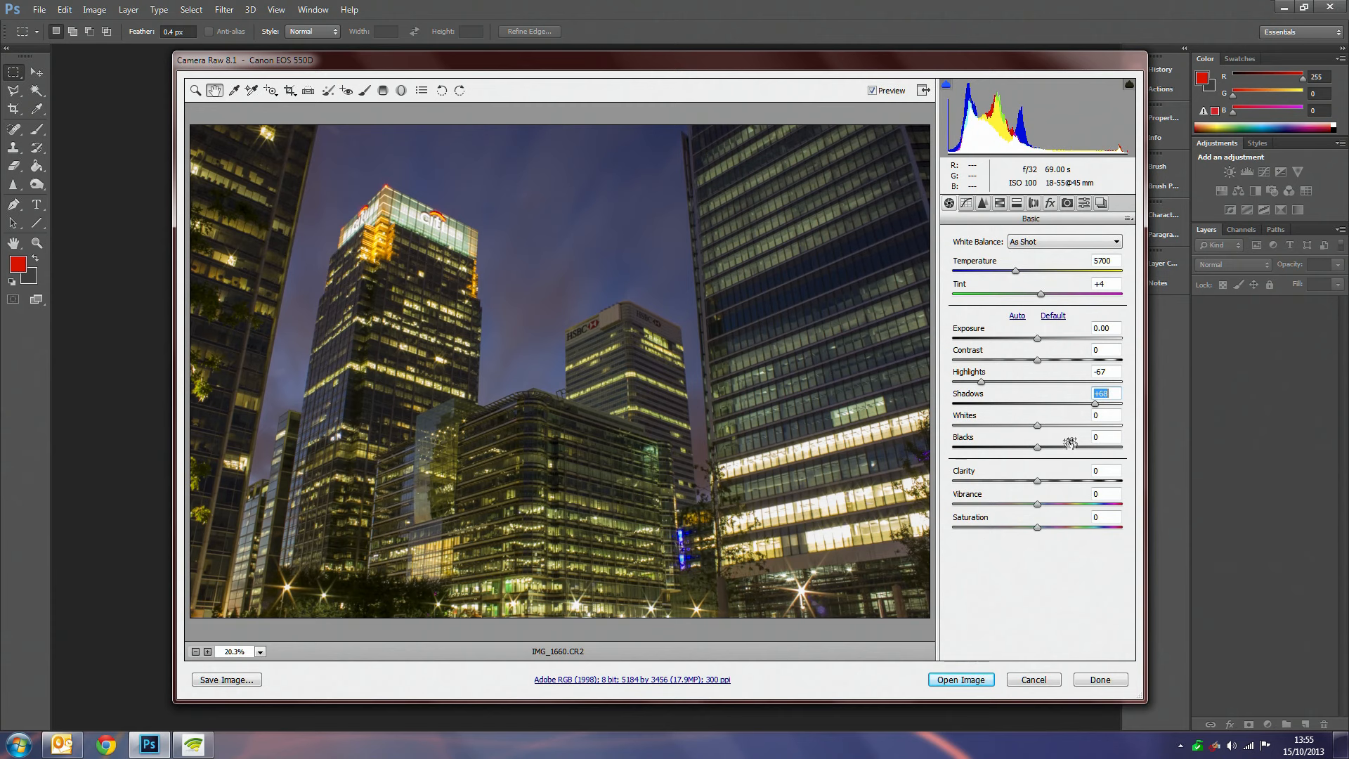
mouse_move(1038, 360)
left_mouse_down()
mouse_move(1089, 361)
mouse_move(1042, 335)
left_mouse_up()
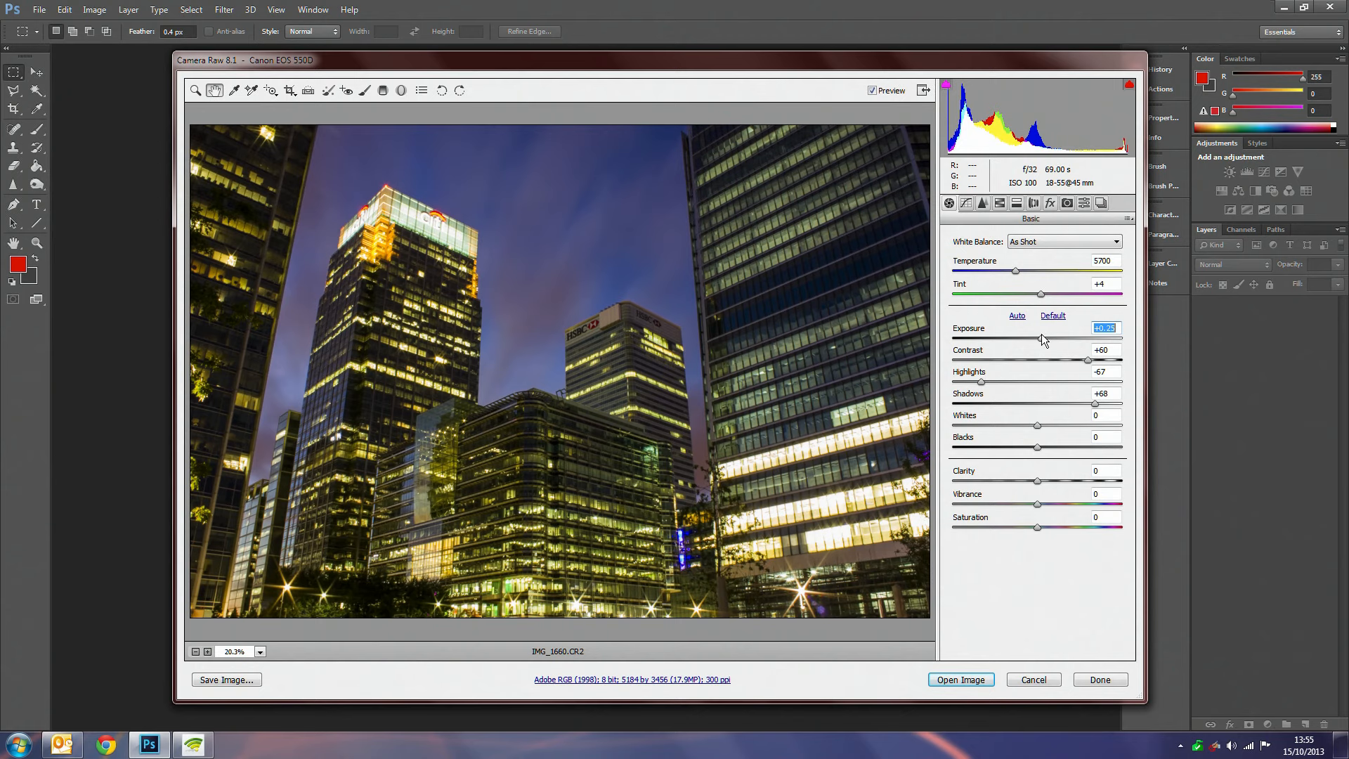
Try warmer and cooler white balances, settle the Temperature at 5600, and set Clarity to +43 and Vibrance to +70.
left_click_drag(1023, 272, 1070, 285)
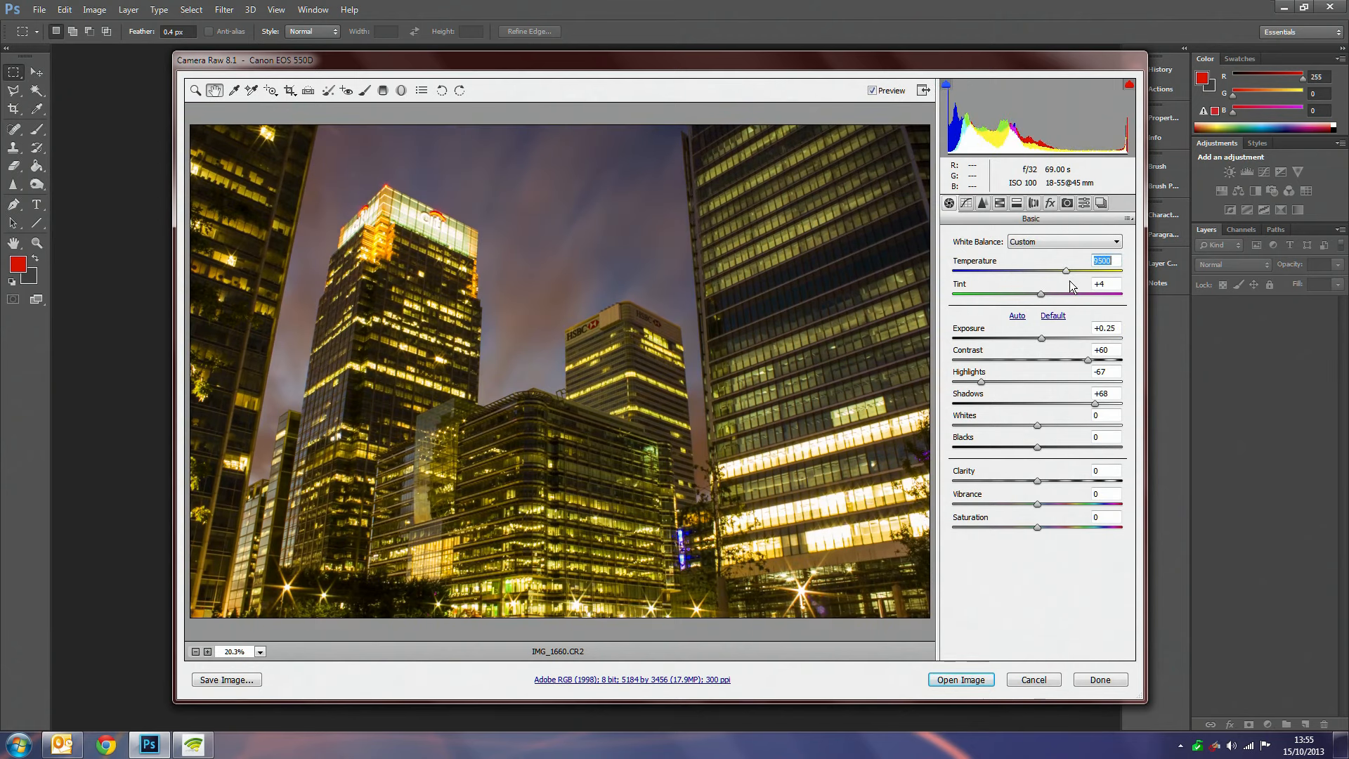
left_click_drag(1070, 285, 1074, 280)
left_click_drag(1073, 282, 1016, 270)
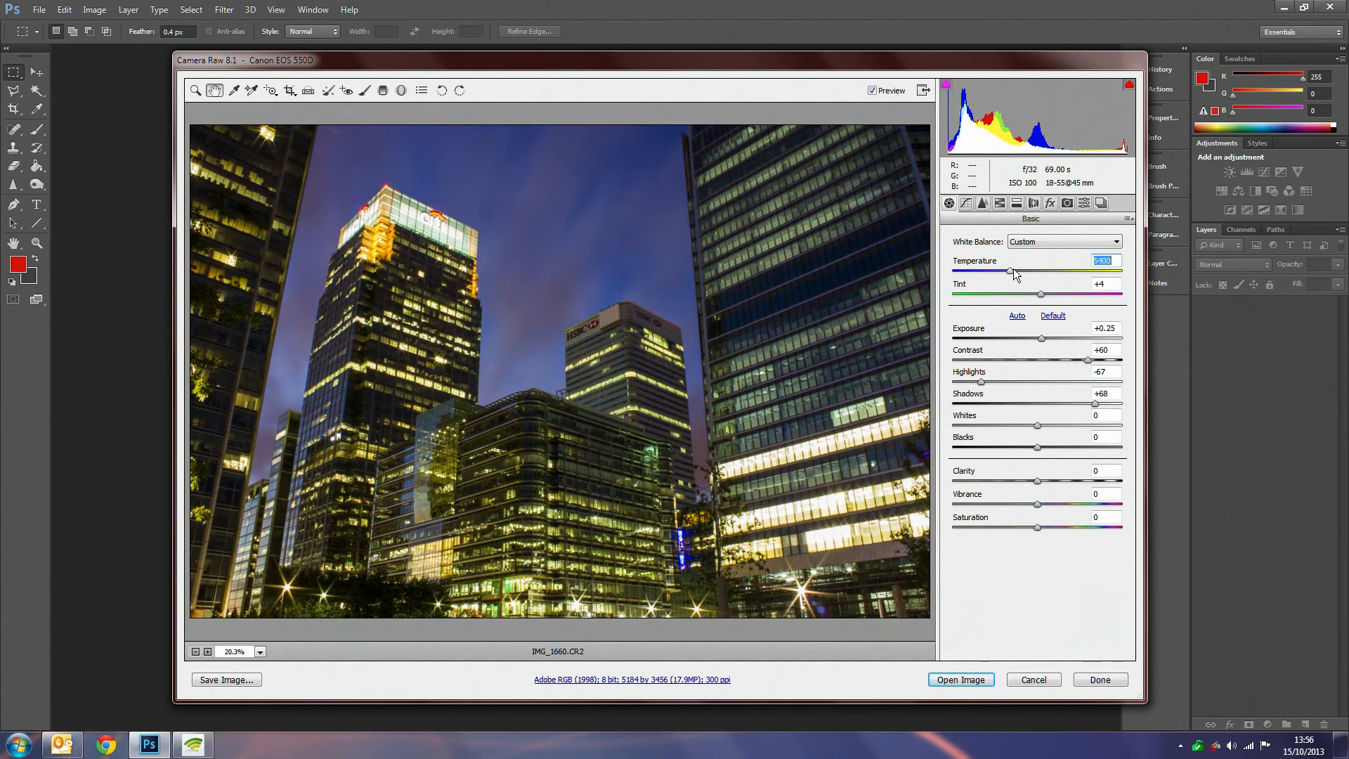
left_click_drag(1037, 481, 1100, 516)
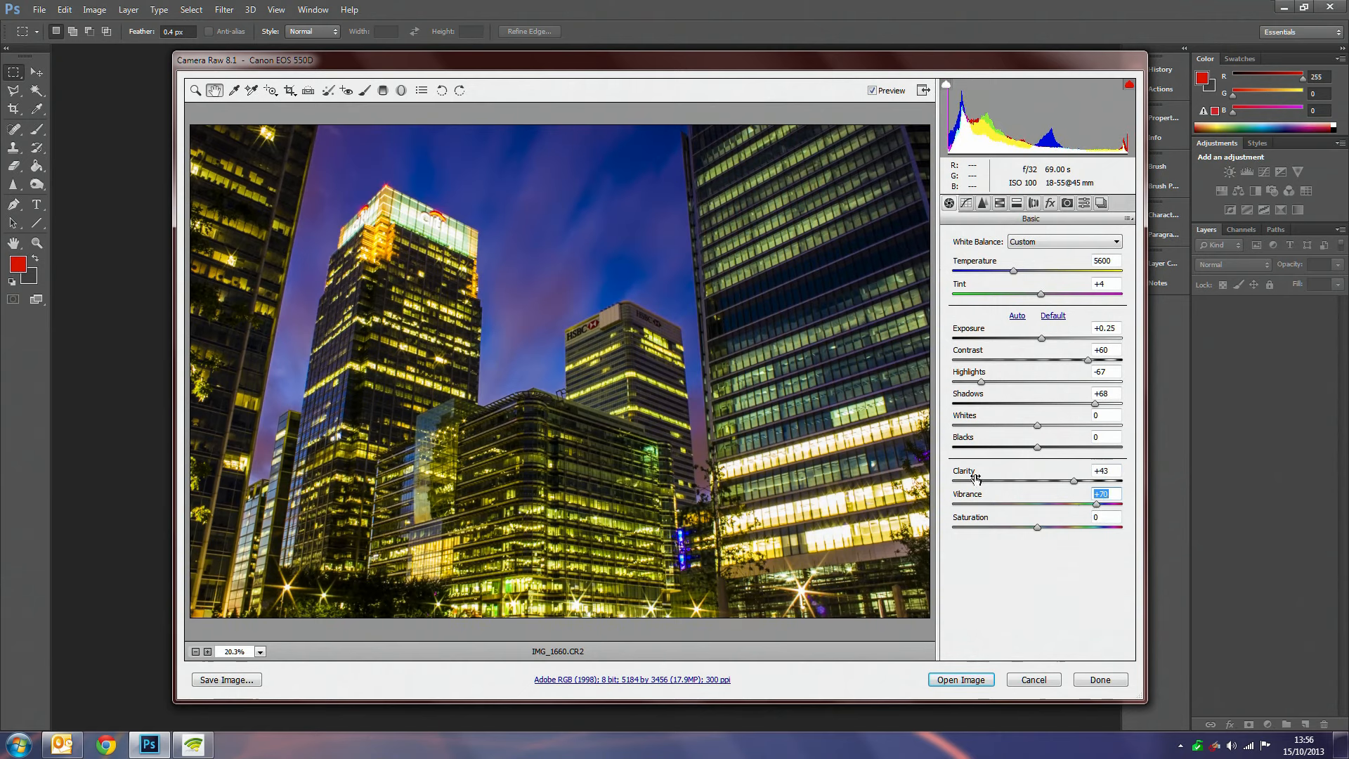
Shape the parametric tone curve with Highlights -100, Lights -53, Darks +32 and Shadows about -13.
left_click(967, 203)
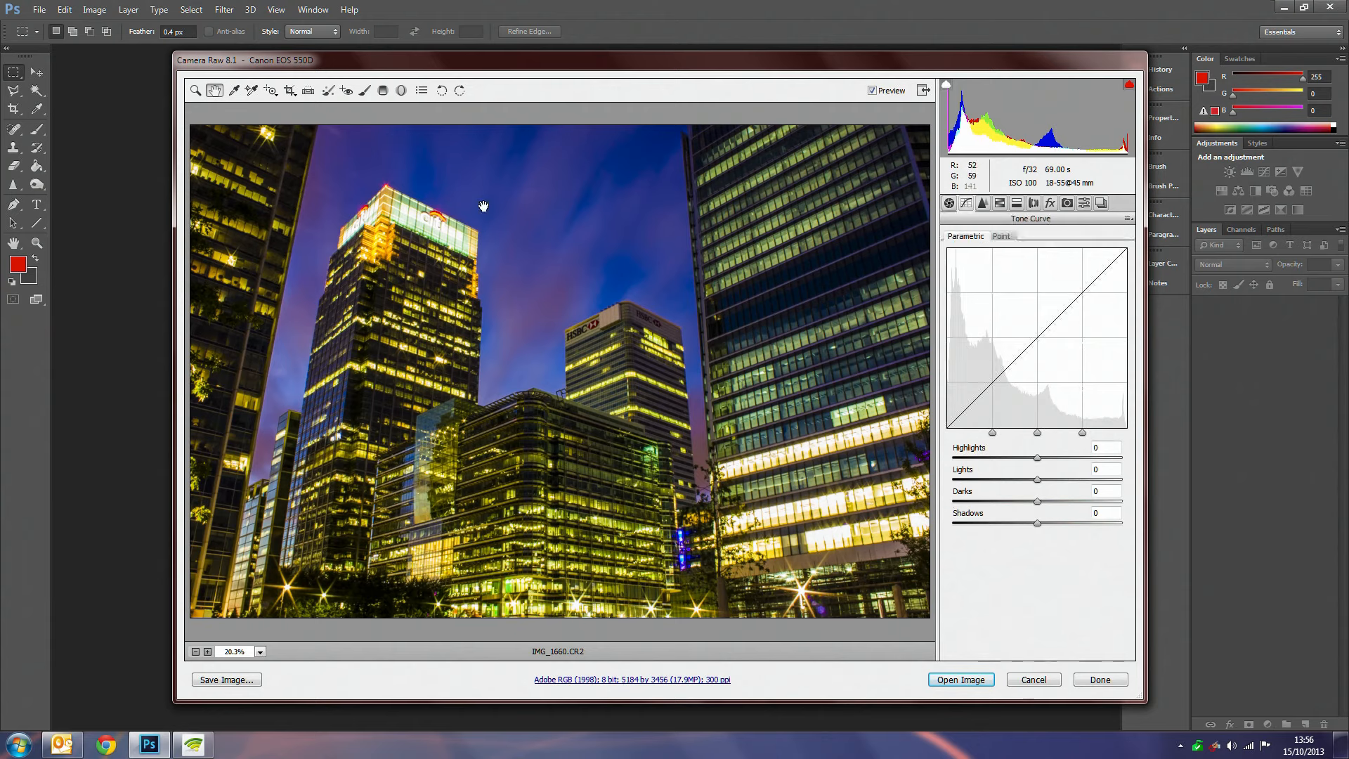
left_click(198, 94)
left_click(432, 230)
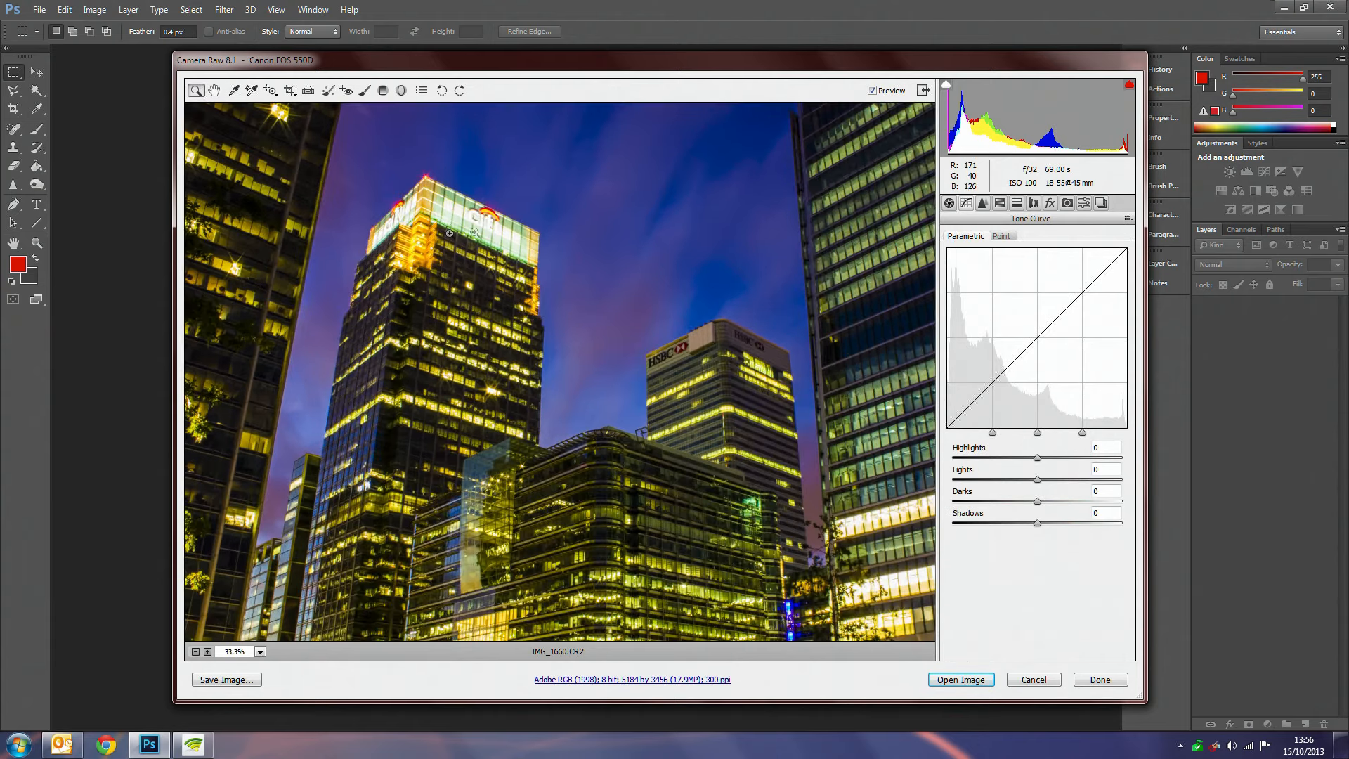
left_click(523, 242)
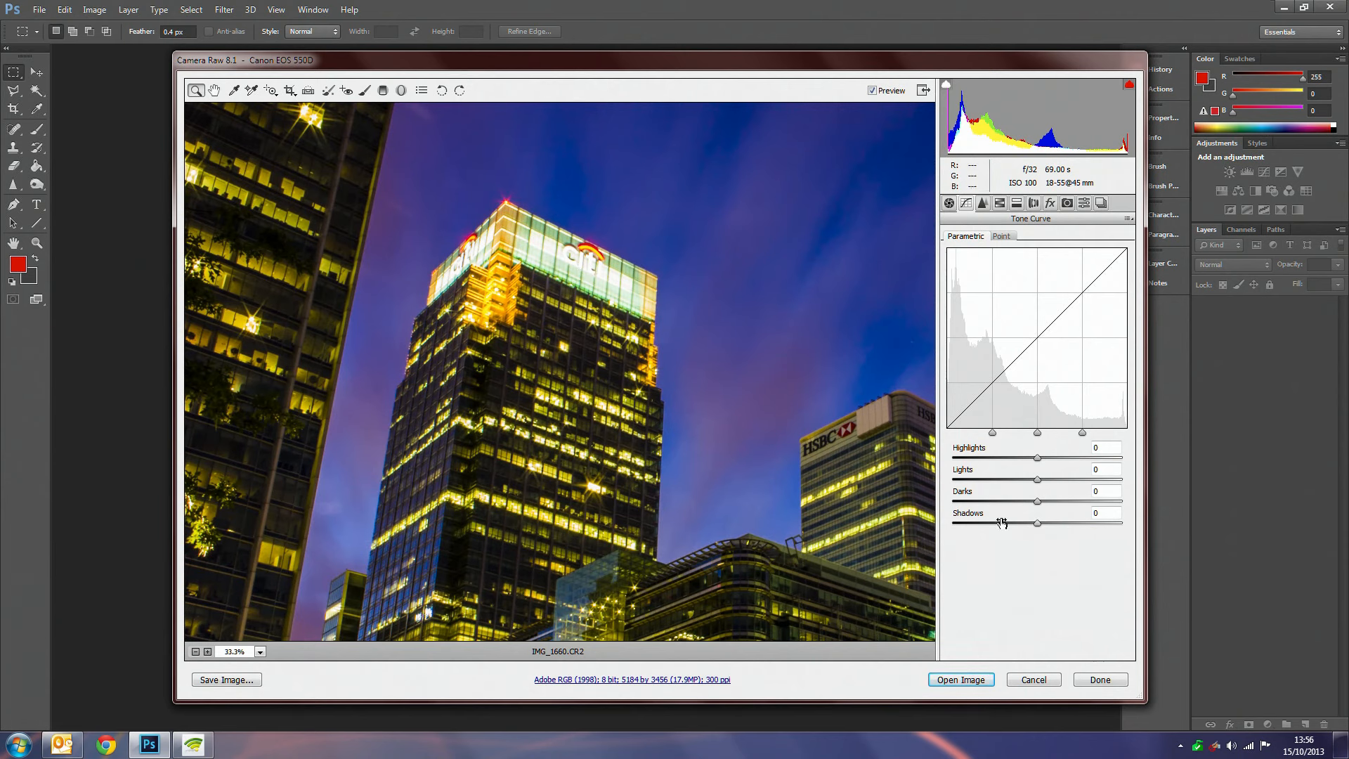
left_click_drag(1038, 481, 953, 450)
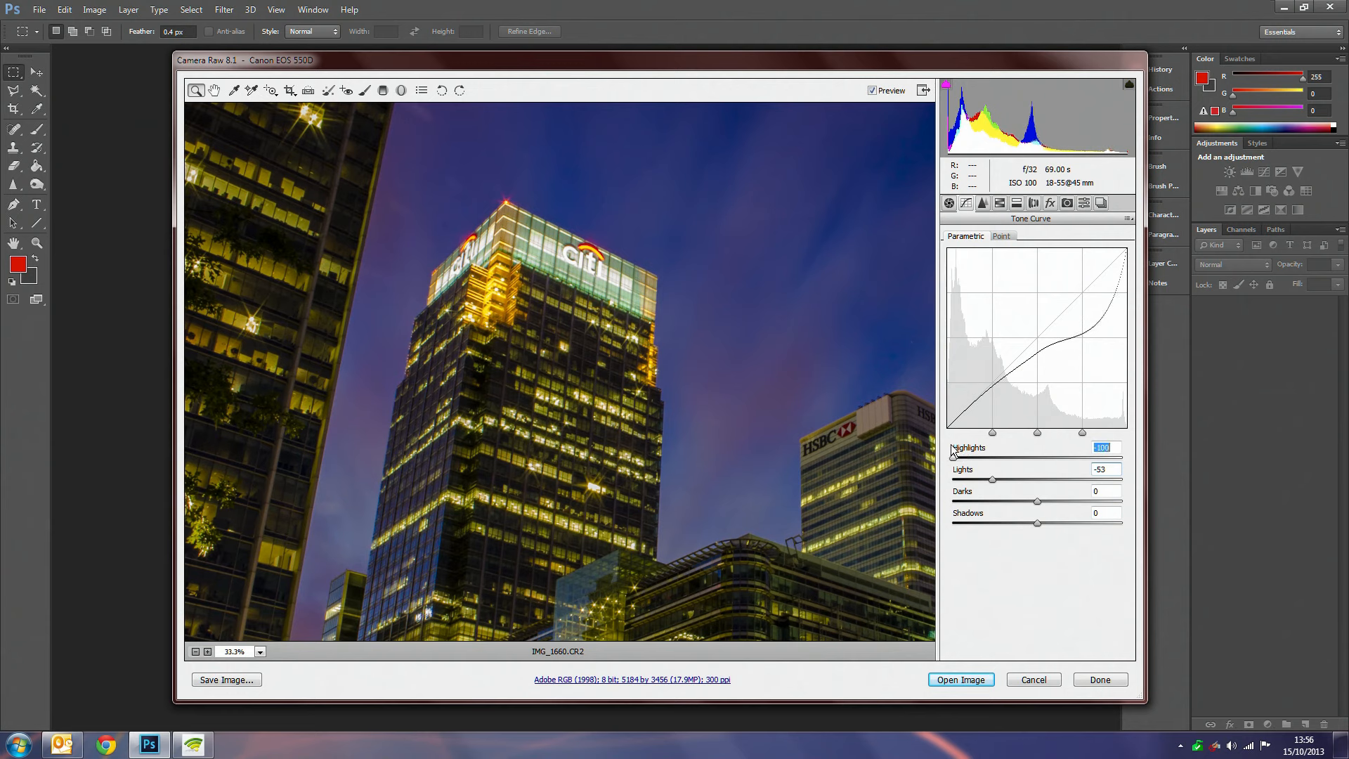
left_click_drag(1037, 501, 1063, 501)
right_click(391, 138)
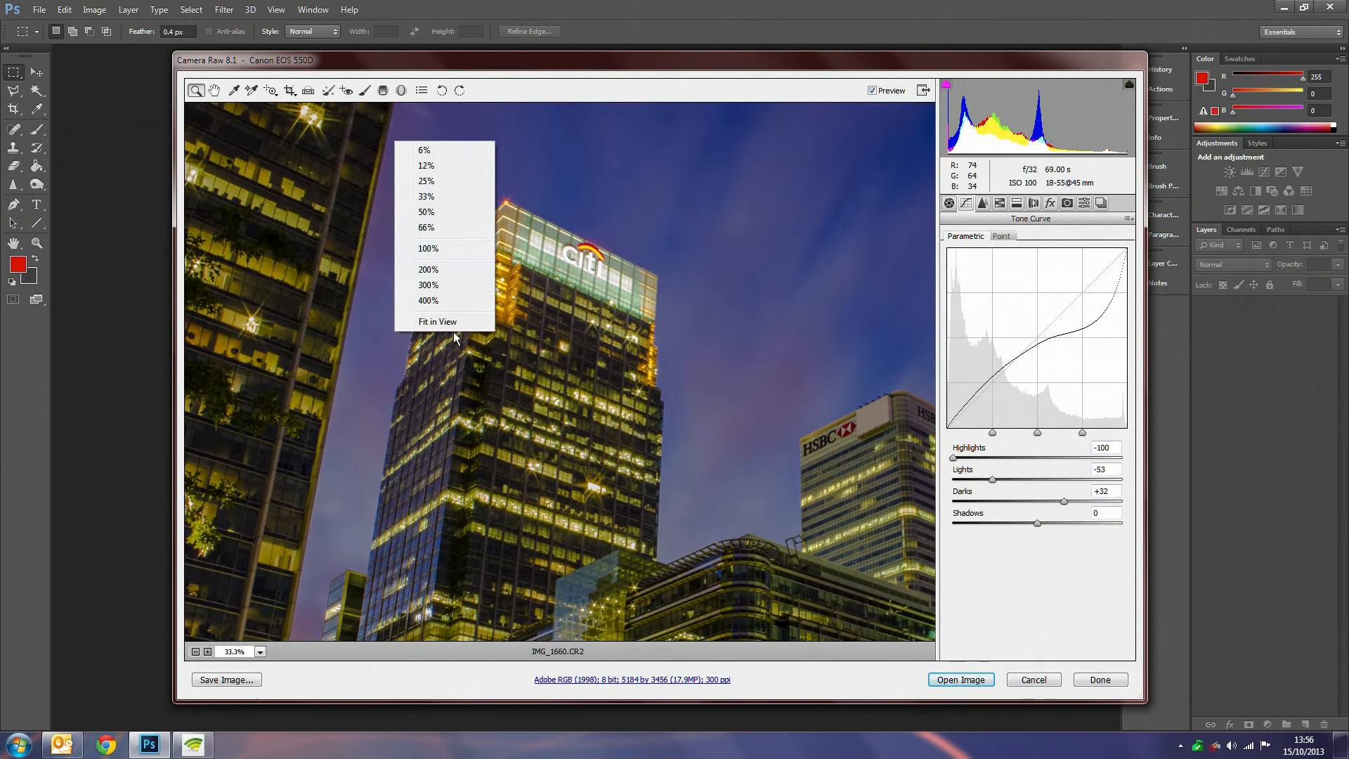
left_click(420, 239)
right_click(463, 327)
left_click(496, 408)
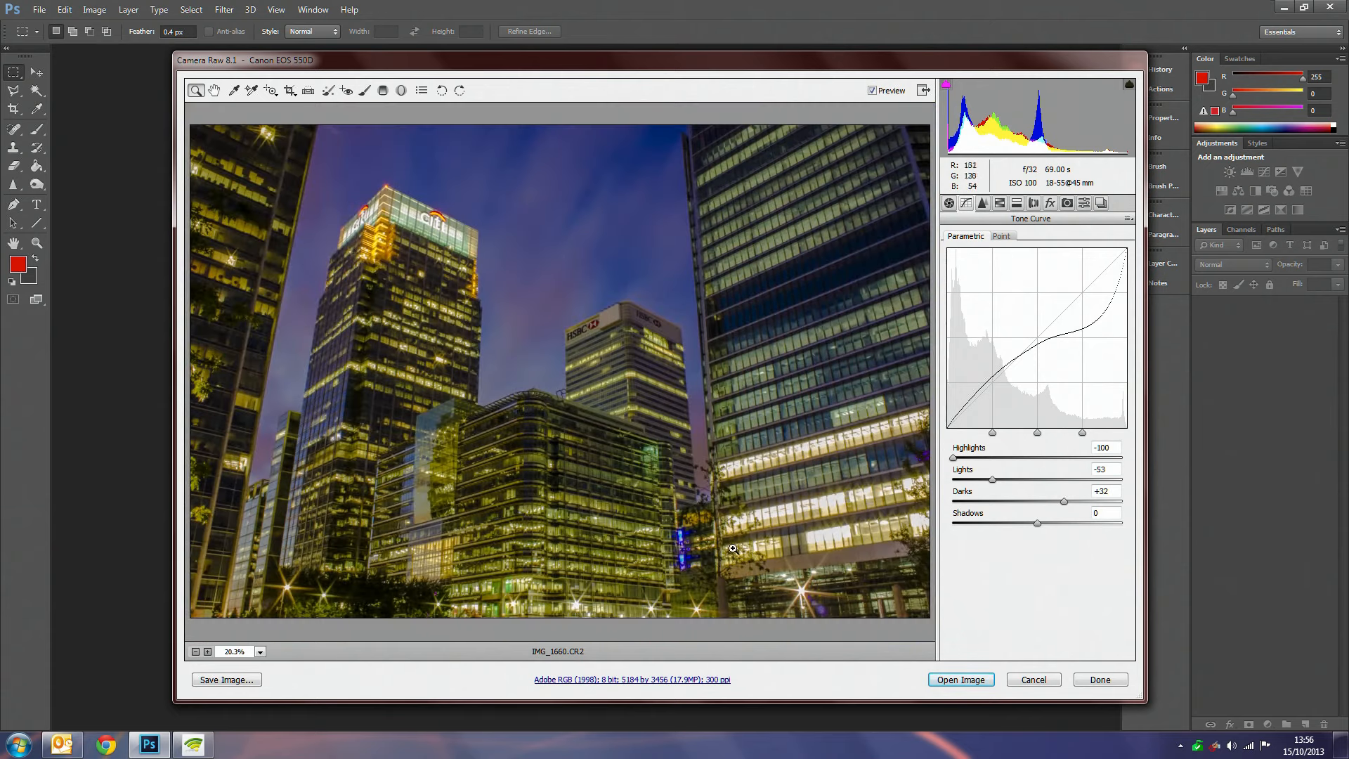
mouse_move(1043, 521)
left_mouse_down()
mouse_move(1082, 541)
mouse_move(1011, 534)
mouse_move(1026, 541)
left_mouse_up()
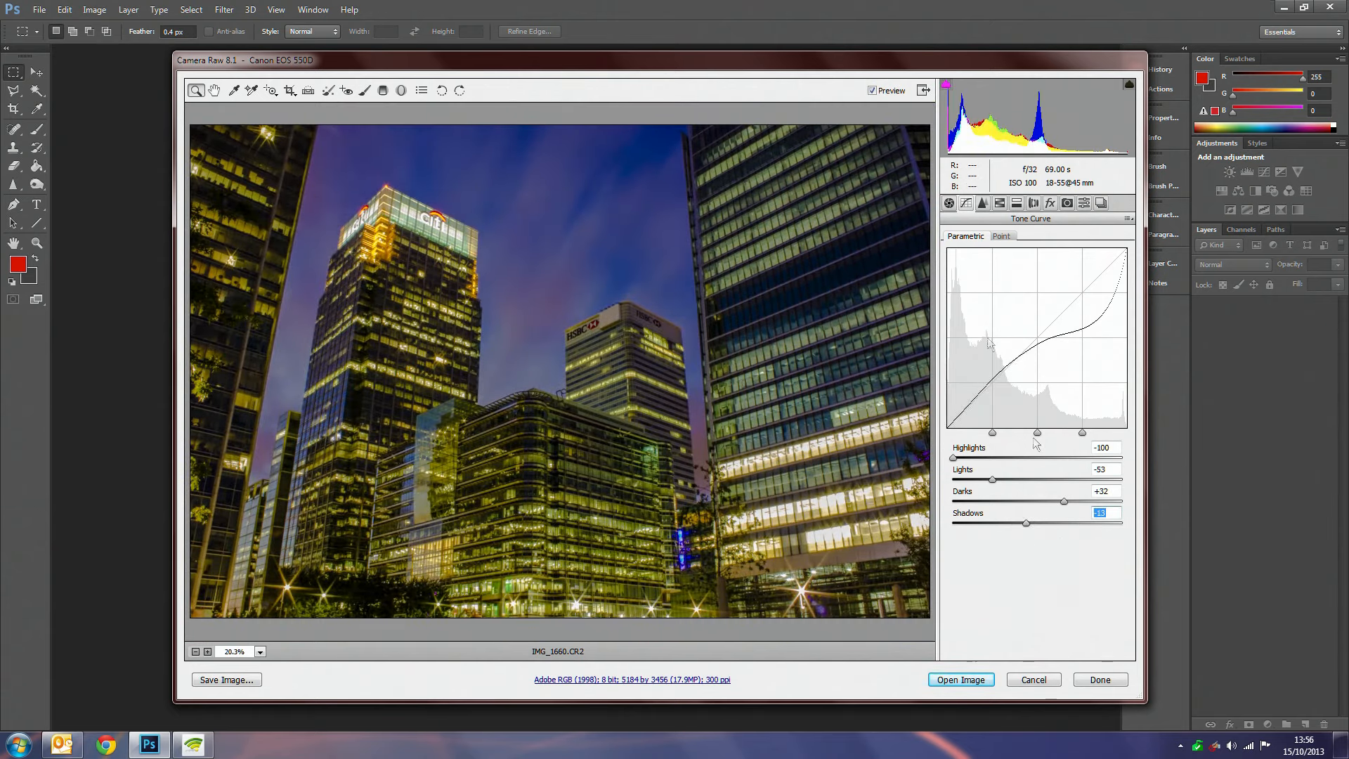
Set the basic Exposure to +0.05 and Saturation to +33, and open the raw photo for layer editing.
left_click(948, 203)
left_click_drag(1044, 342, 1040, 340)
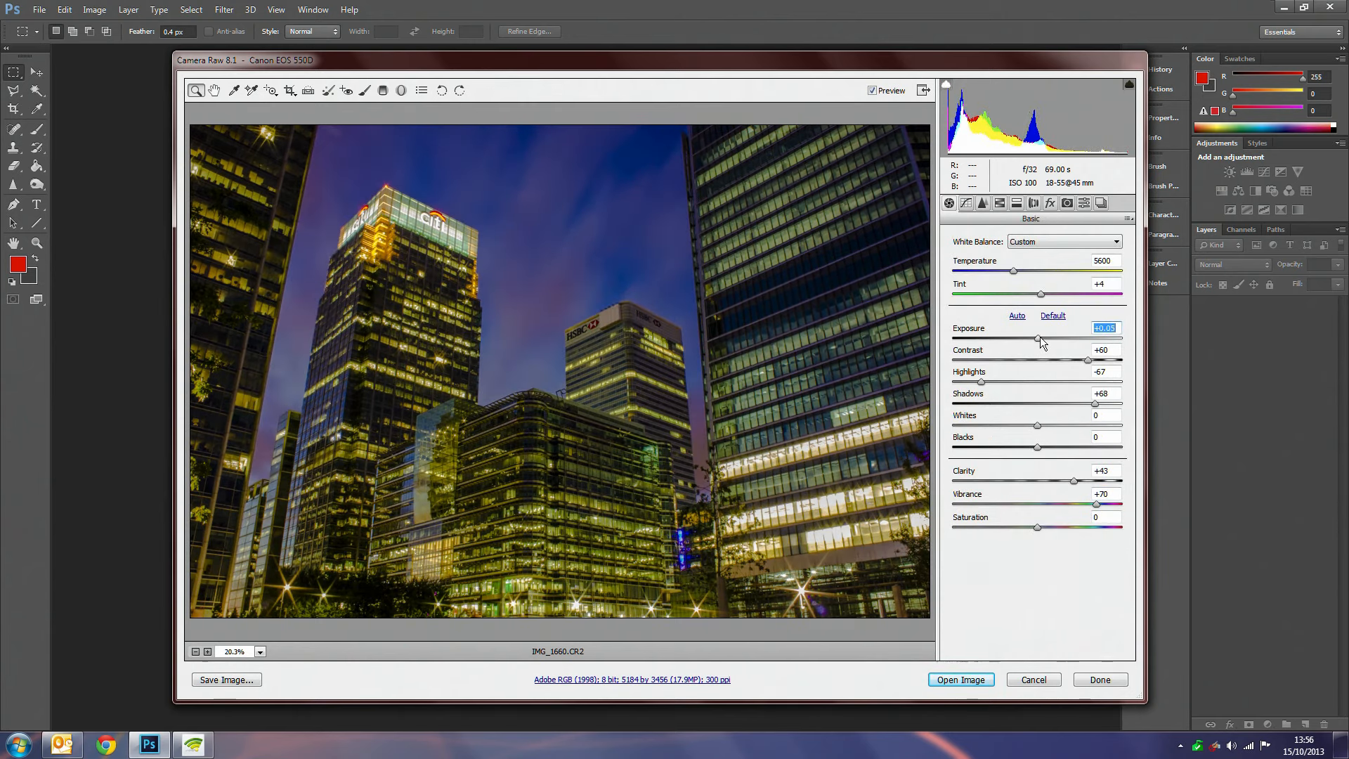
left_click_drag(1040, 530, 1068, 525)
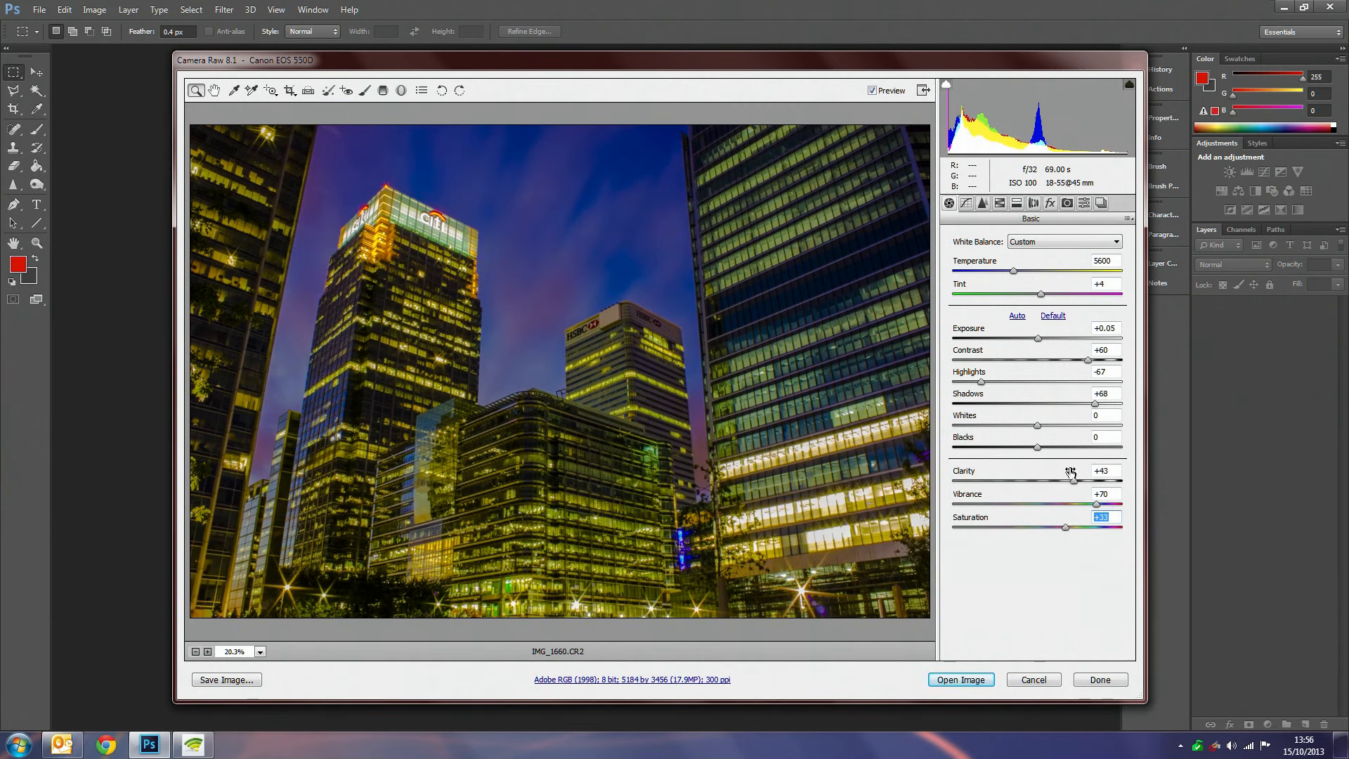
left_click(960, 679)
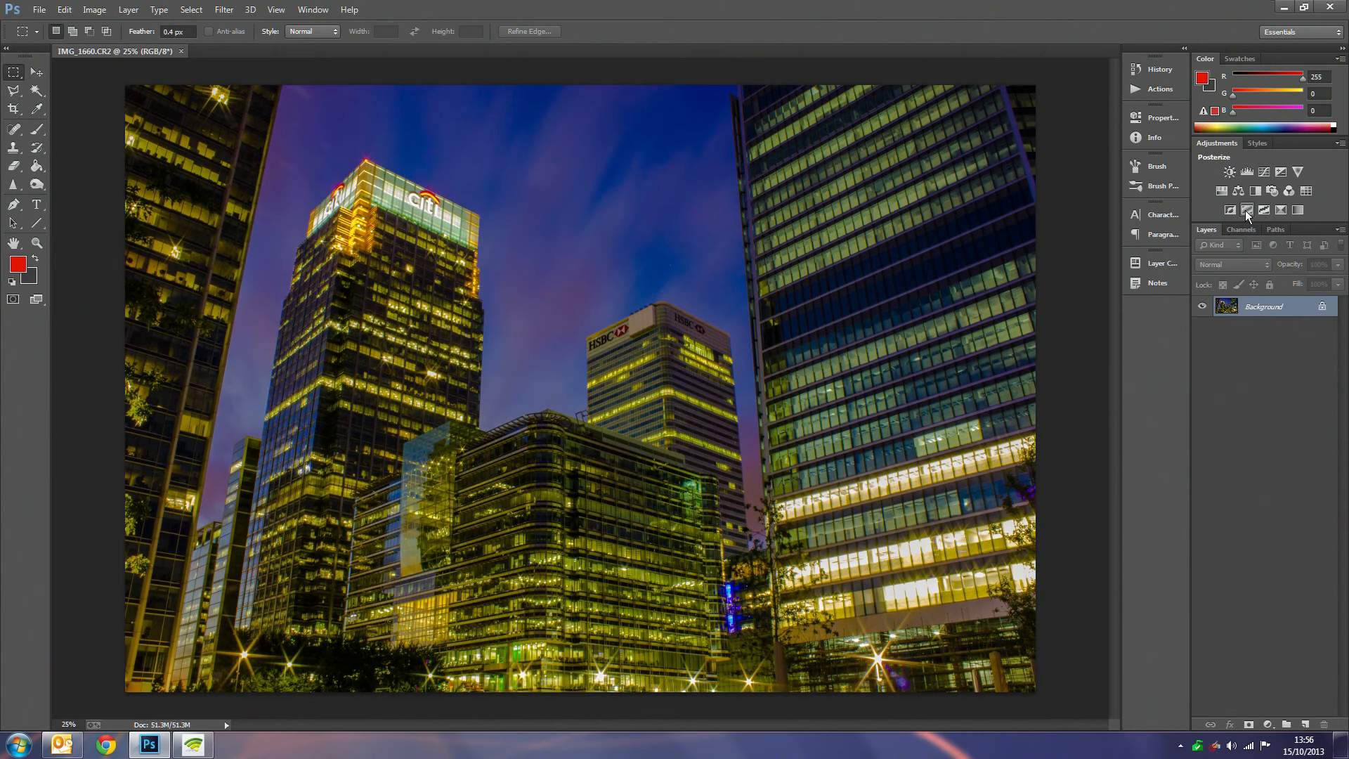
Add a Selective Color adjustment layer and adjust its Reds, lowering cyan and raising black.
left_click(1297, 209)
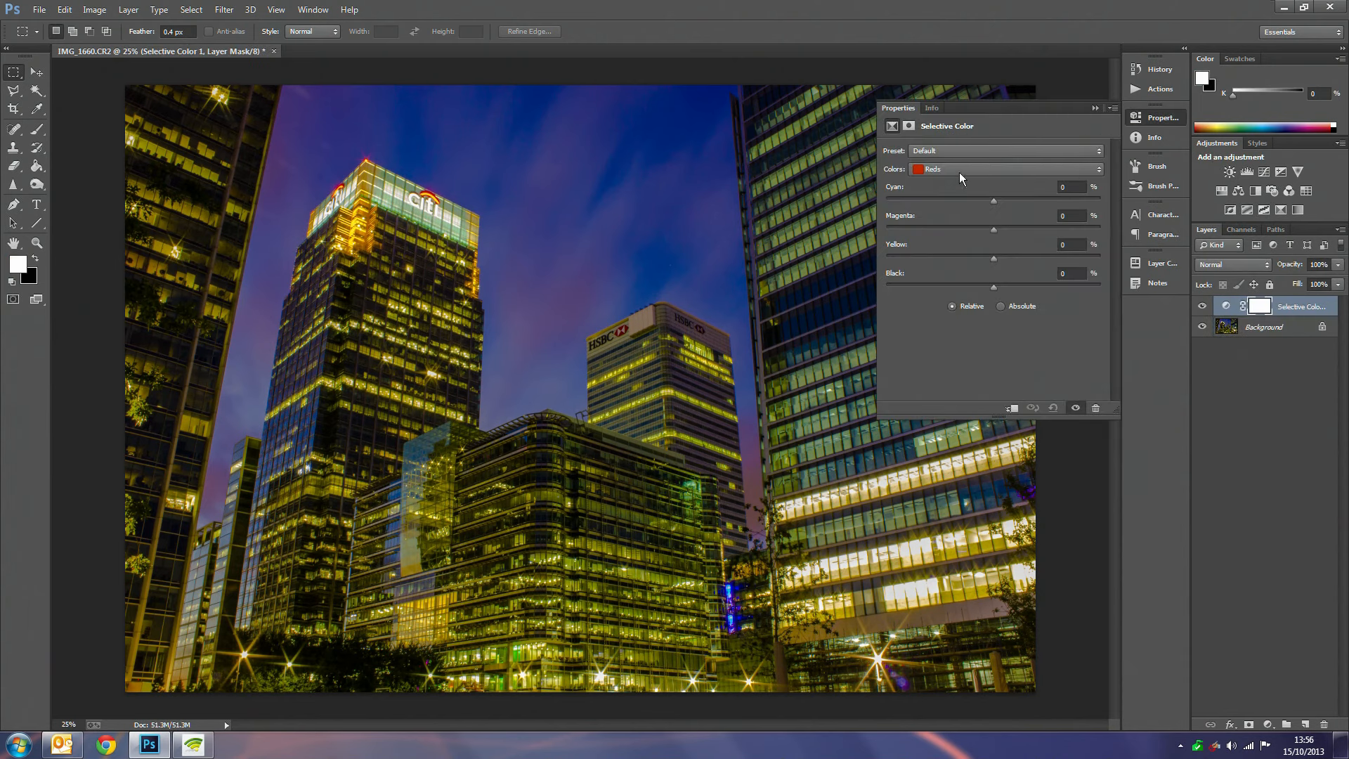
left_click_drag(993, 200, 942, 217)
left_click_drag(992, 230, 1045, 286)
Set the Selective Color Yellows to cyan -15, magenta -34 and yellow +83, and lower their black slightly.
left_click(972, 170)
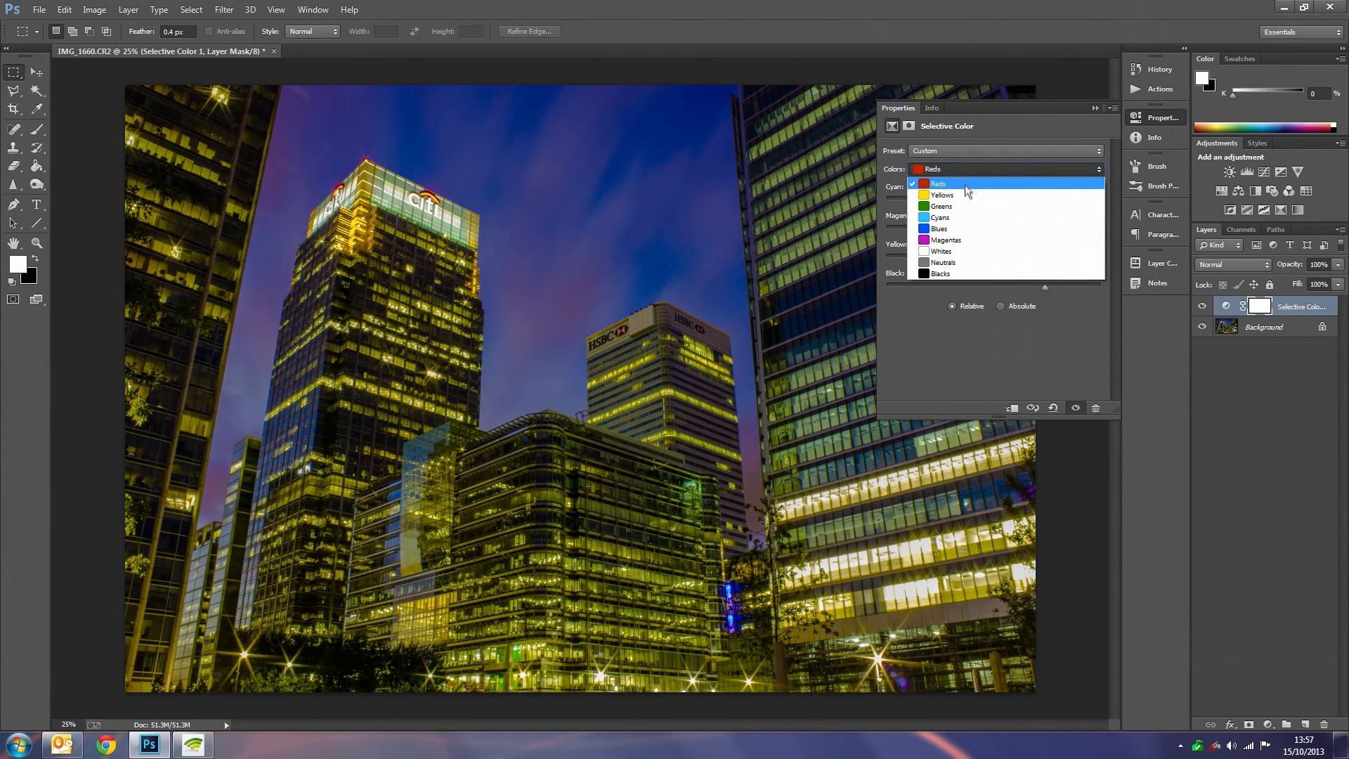
left_click(964, 192)
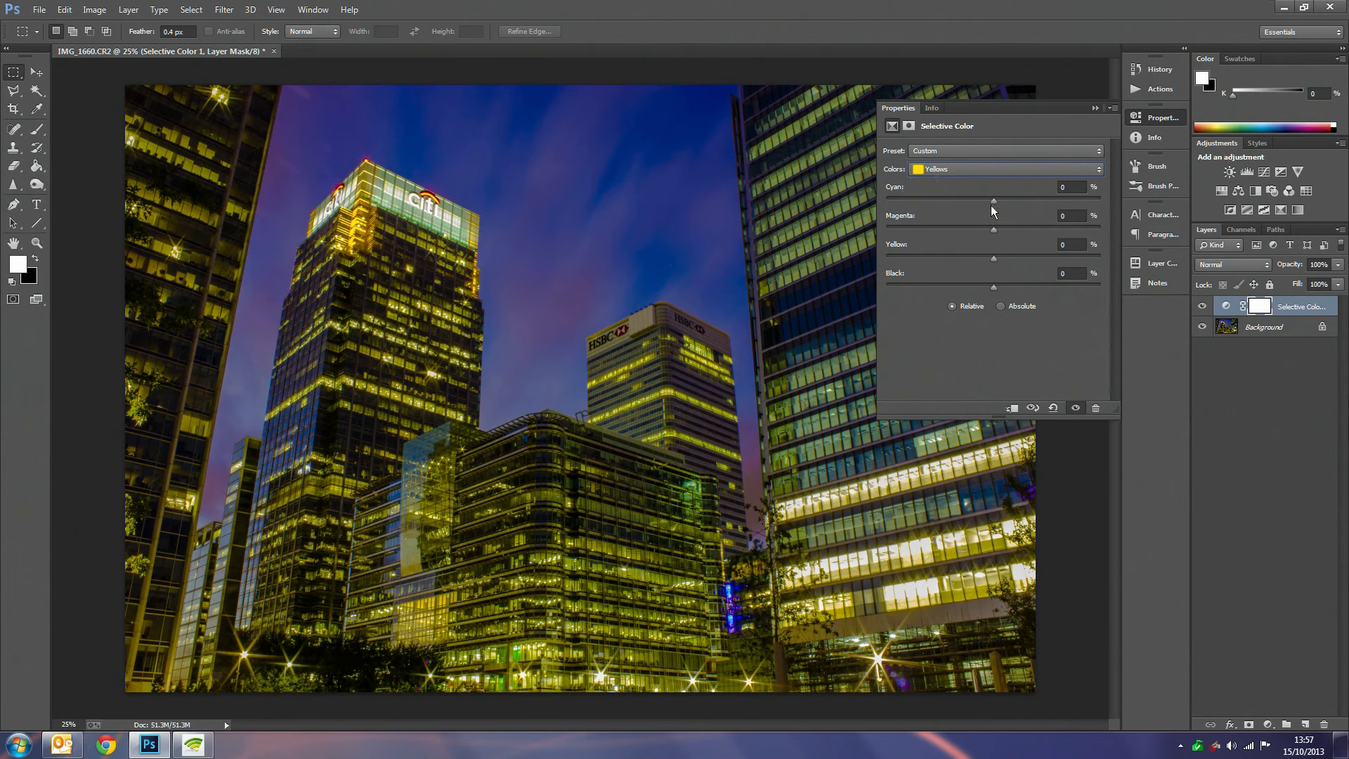
left_click_drag(992, 201, 885, 259)
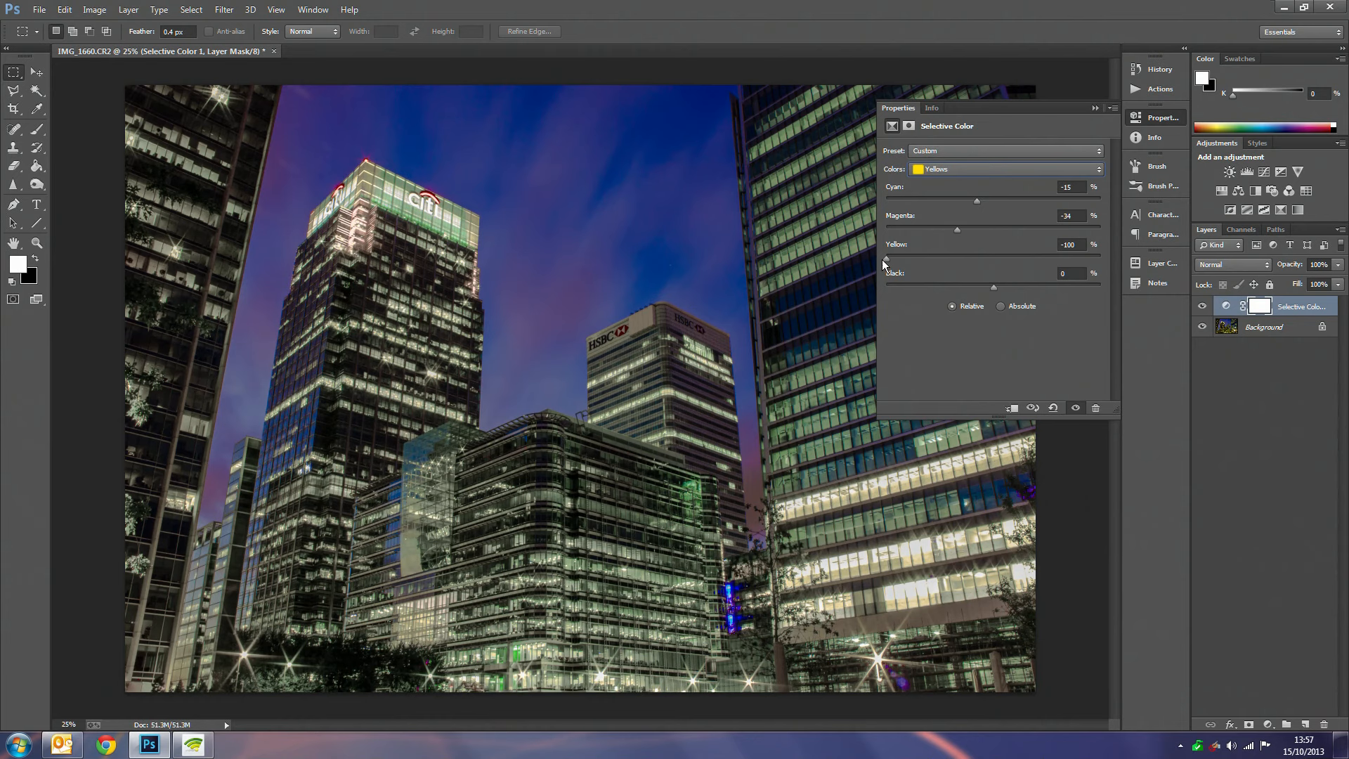
left_click_drag(887, 257, 1082, 270)
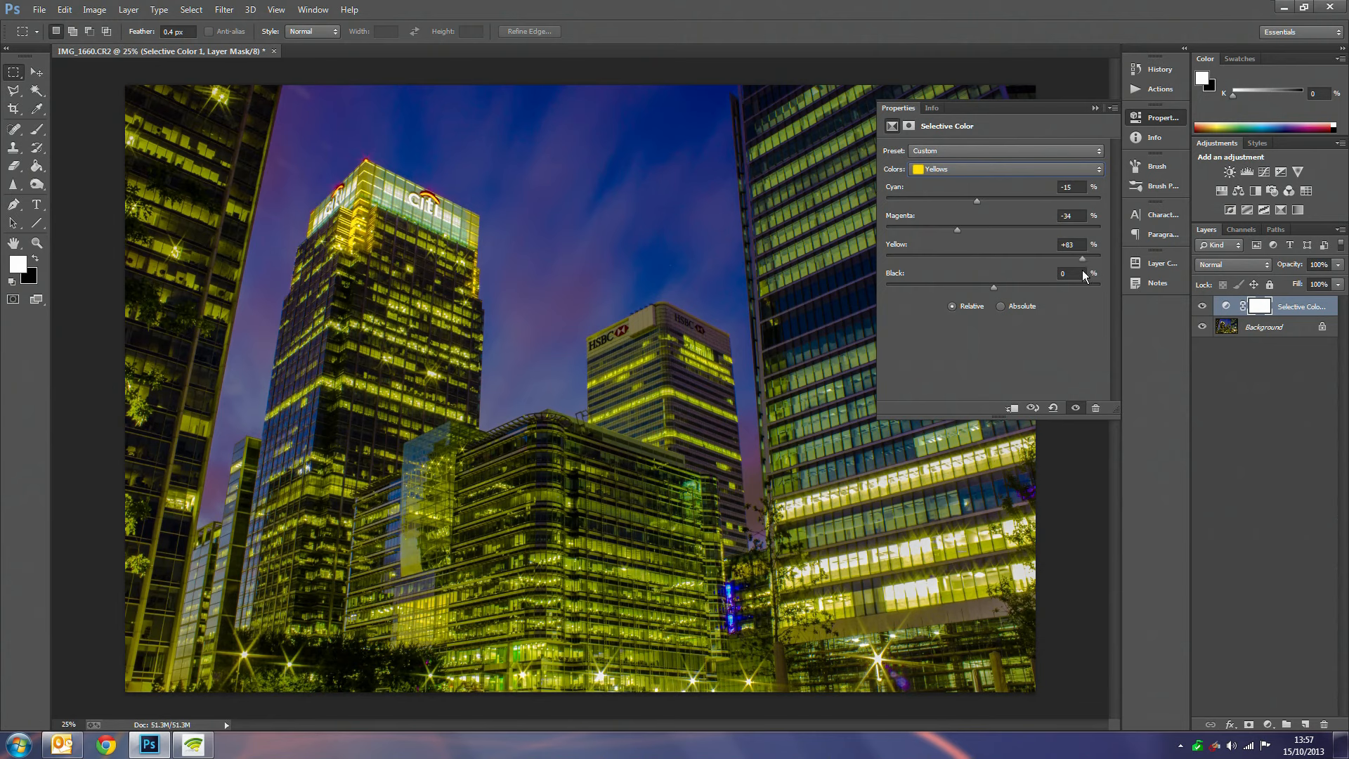
mouse_move(993, 284)
left_mouse_down()
mouse_move(914, 288)
mouse_move(1084, 288)
mouse_move(1014, 319)
mouse_move(872, 325)
mouse_move(983, 302)
left_mouse_up()
Adjust the Selective Color Cyans, raising cyan and fine-tuning the magenta and black amounts.
left_click(988, 176)
left_click(975, 217)
left_click_drag(993, 199, 1073, 205)
left_click_drag(993, 230, 993, 287)
Adjust the Selective Color Blues, fine-tuning their cyan and black amounts.
left_click(996, 170)
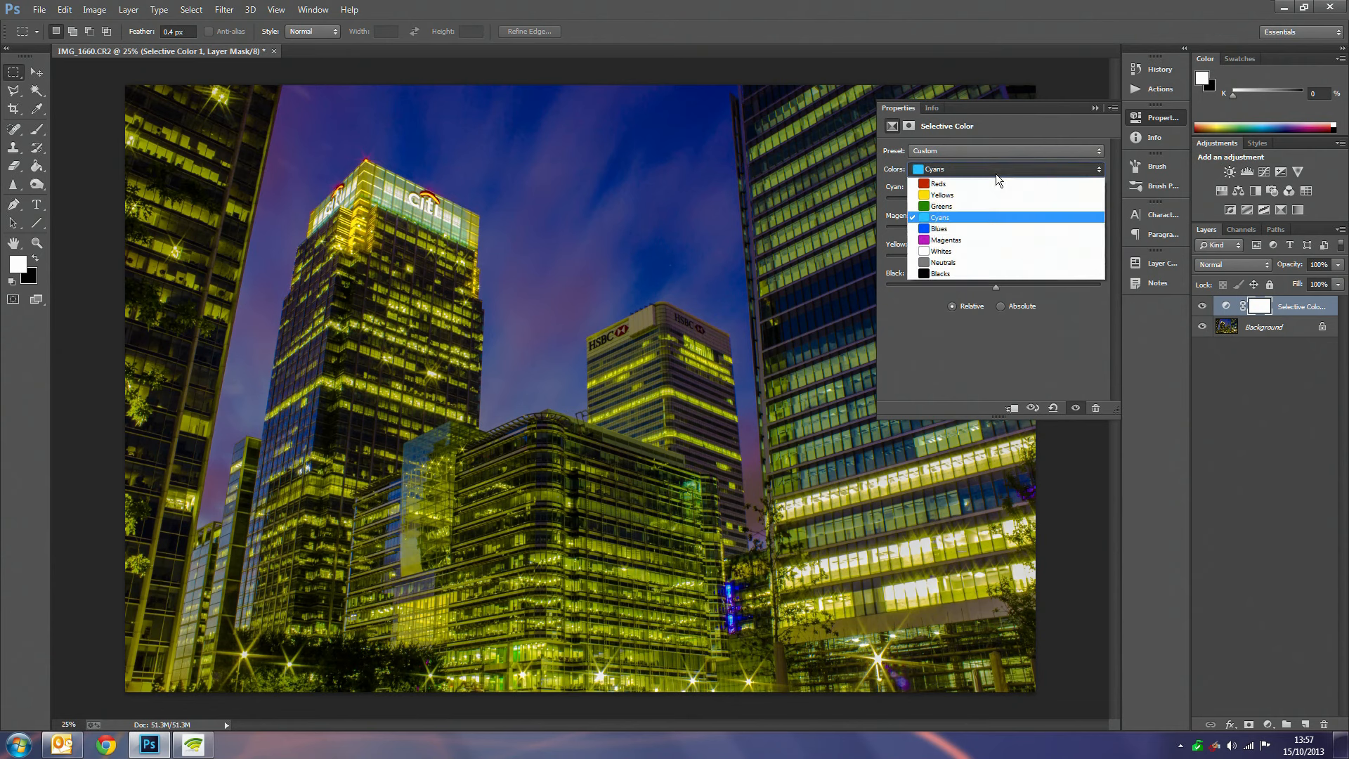
left_click(982, 226)
left_click_drag(994, 200, 977, 200)
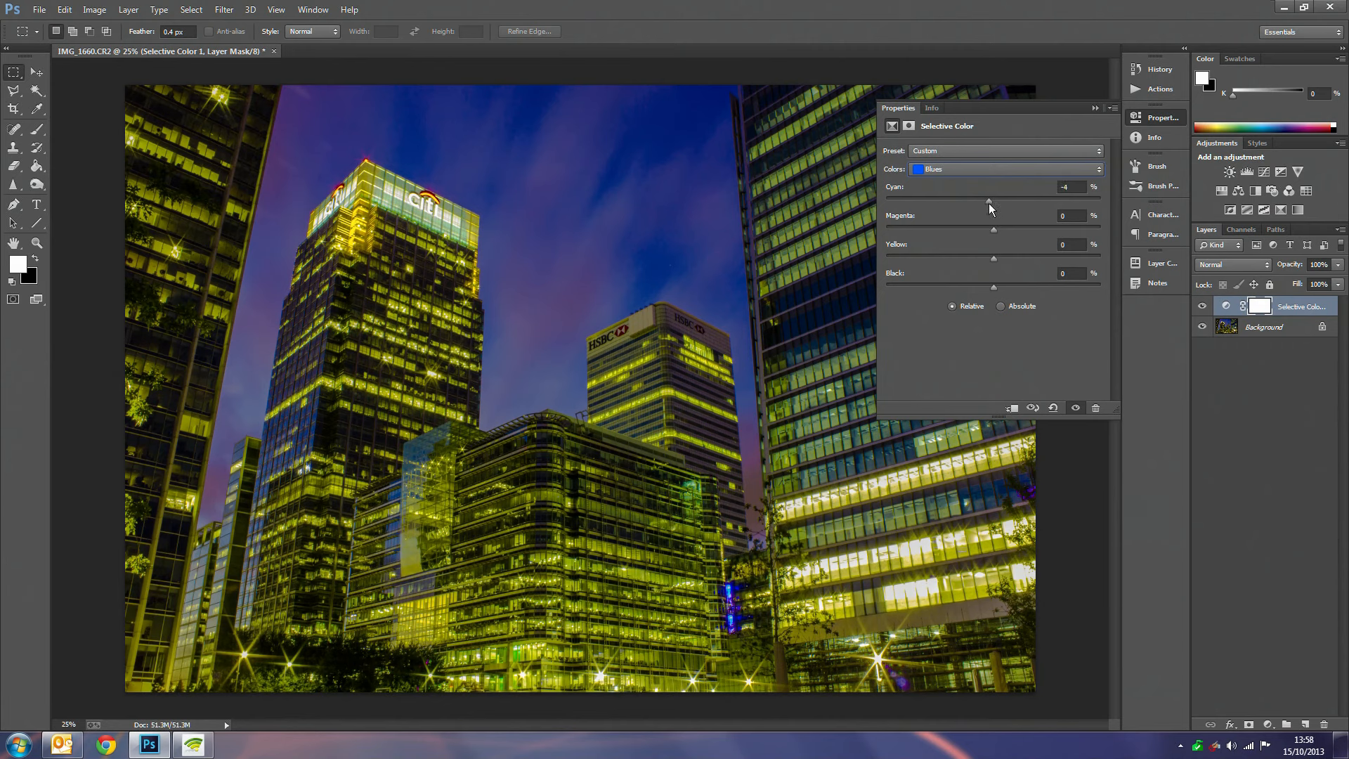
left_click_drag(989, 204, 996, 205)
left_click_drag(1066, 280, 991, 297)
Adjust the Selective Color Magentas, lowering magenta and fine-tuning the yellow and black amounts.
left_click(987, 170)
left_click(972, 239)
left_click_drag(997, 229, 975, 226)
left_click_drag(991, 257, 1021, 303)
Adjust the Selective Color Whites, changing their color amounts and raising black to about +73.
left_click(972, 169)
left_click(978, 247)
left_click_drag(992, 203, 964, 241)
left_click_drag(985, 288, 1101, 296)
Set the Selective Color Neutrals to cyan +12 and magenta +13, and fine-tune their yellow and black amounts.
left_click(988, 167)
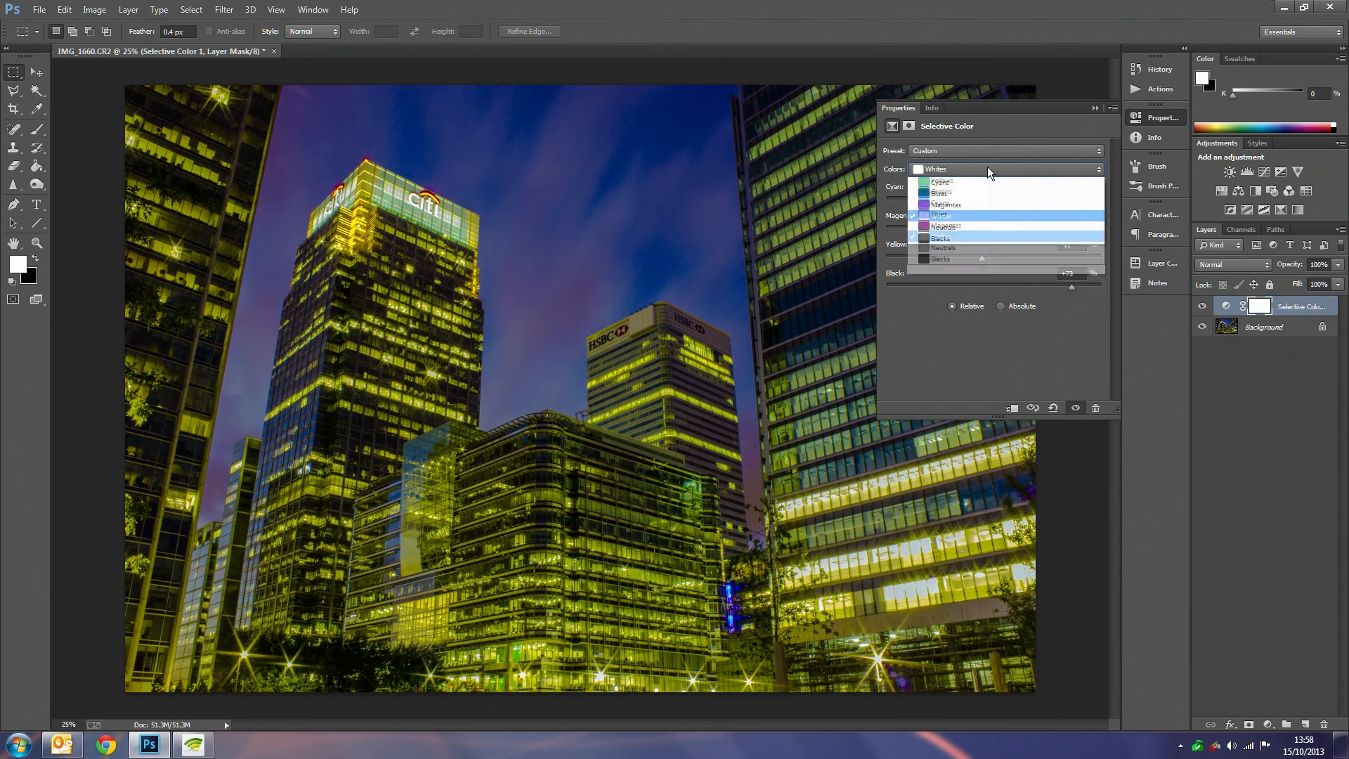
left_click(969, 259)
mouse_move(992, 202)
left_mouse_down()
mouse_move(913, 206)
mouse_move(1026, 216)
mouse_move(1006, 213)
left_mouse_up()
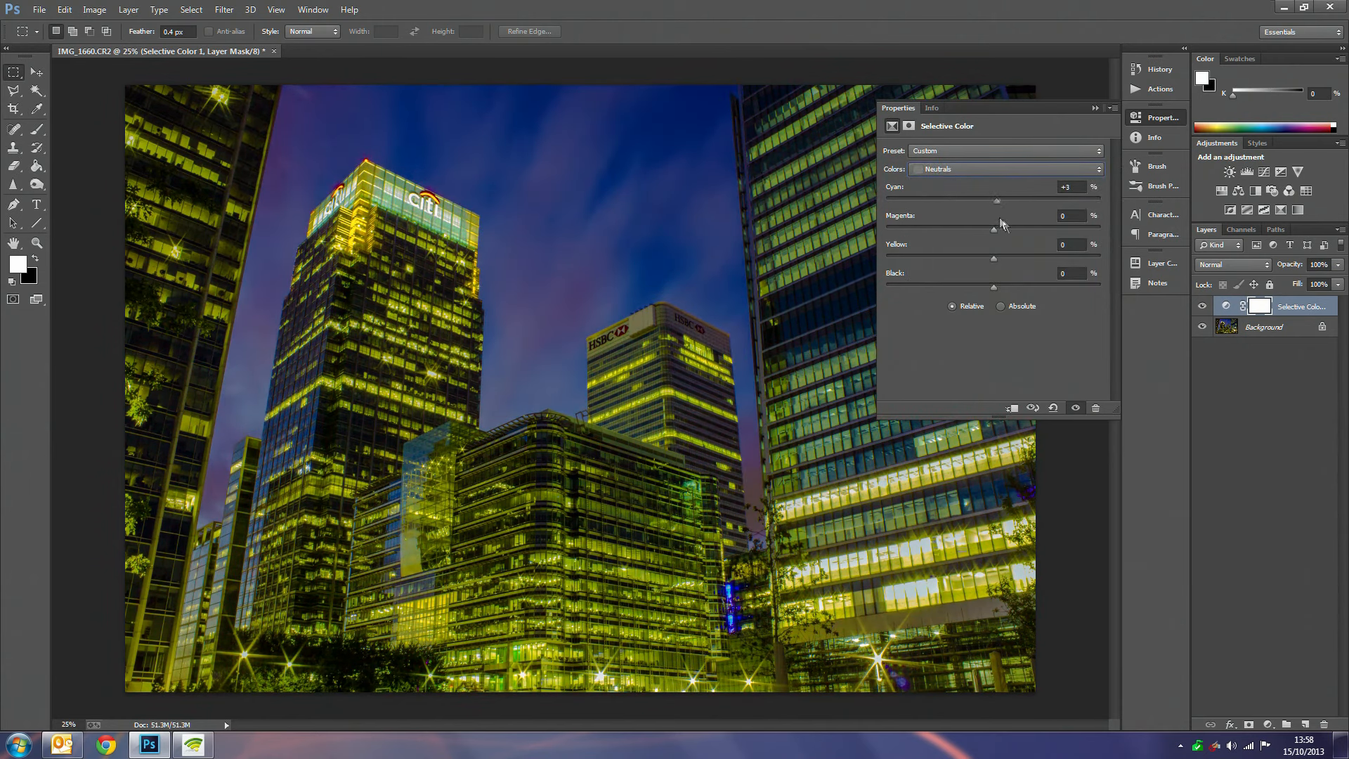
left_click_drag(993, 229, 954, 257)
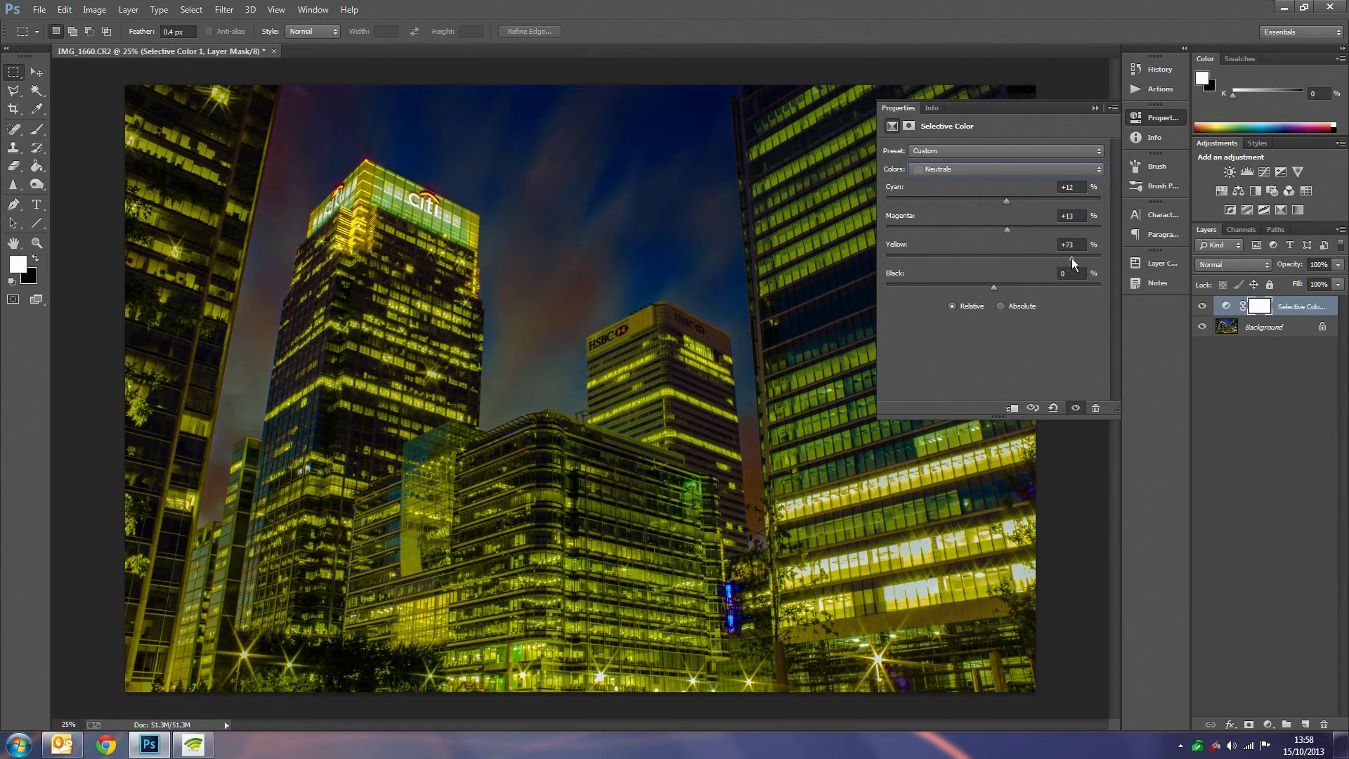
left_click_drag(1033, 259, 1001, 293)
Set the Selective Color Blacks to cyan +6, magenta -2, yellow +21 and black +1, and collapse the adjustment settings.
left_click(985, 173)
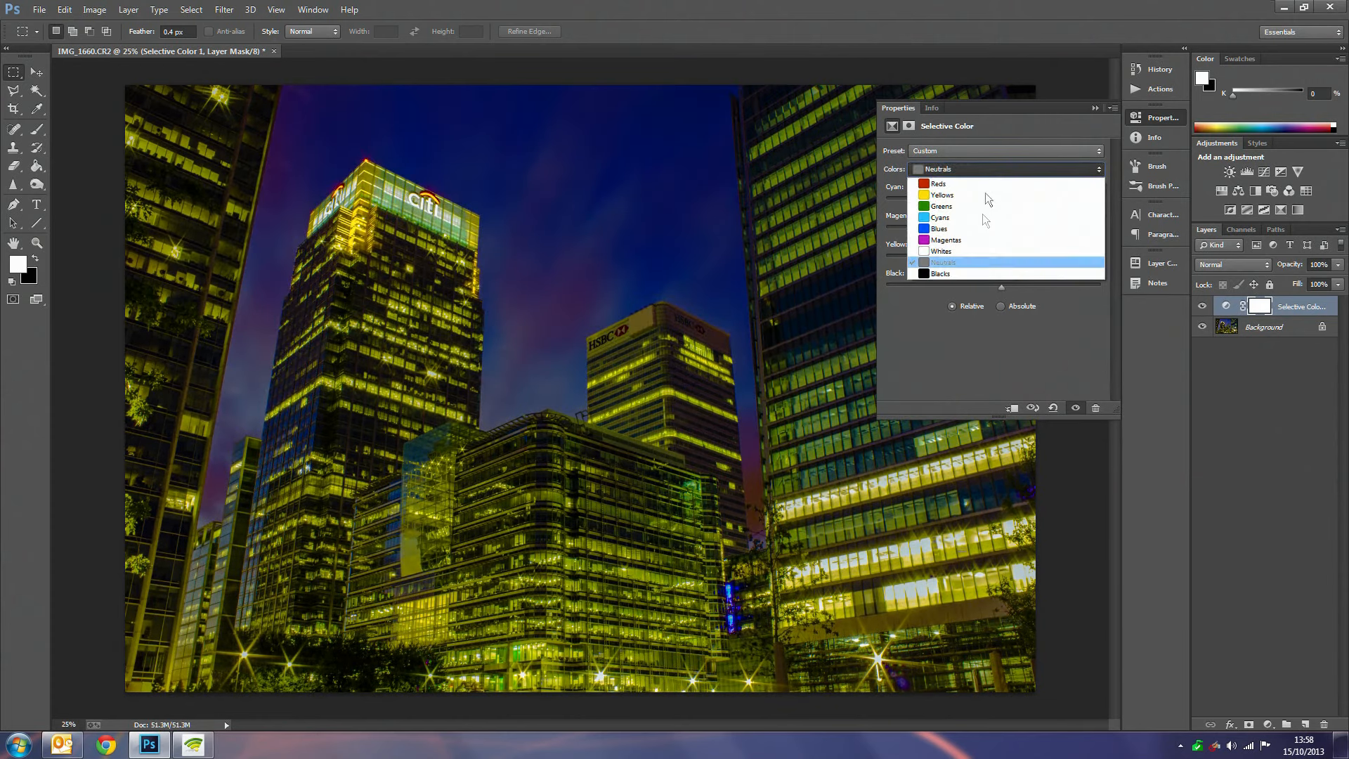
left_click(945, 274)
left_click_drag(993, 201, 967, 214)
left_click_drag(962, 213, 996, 288)
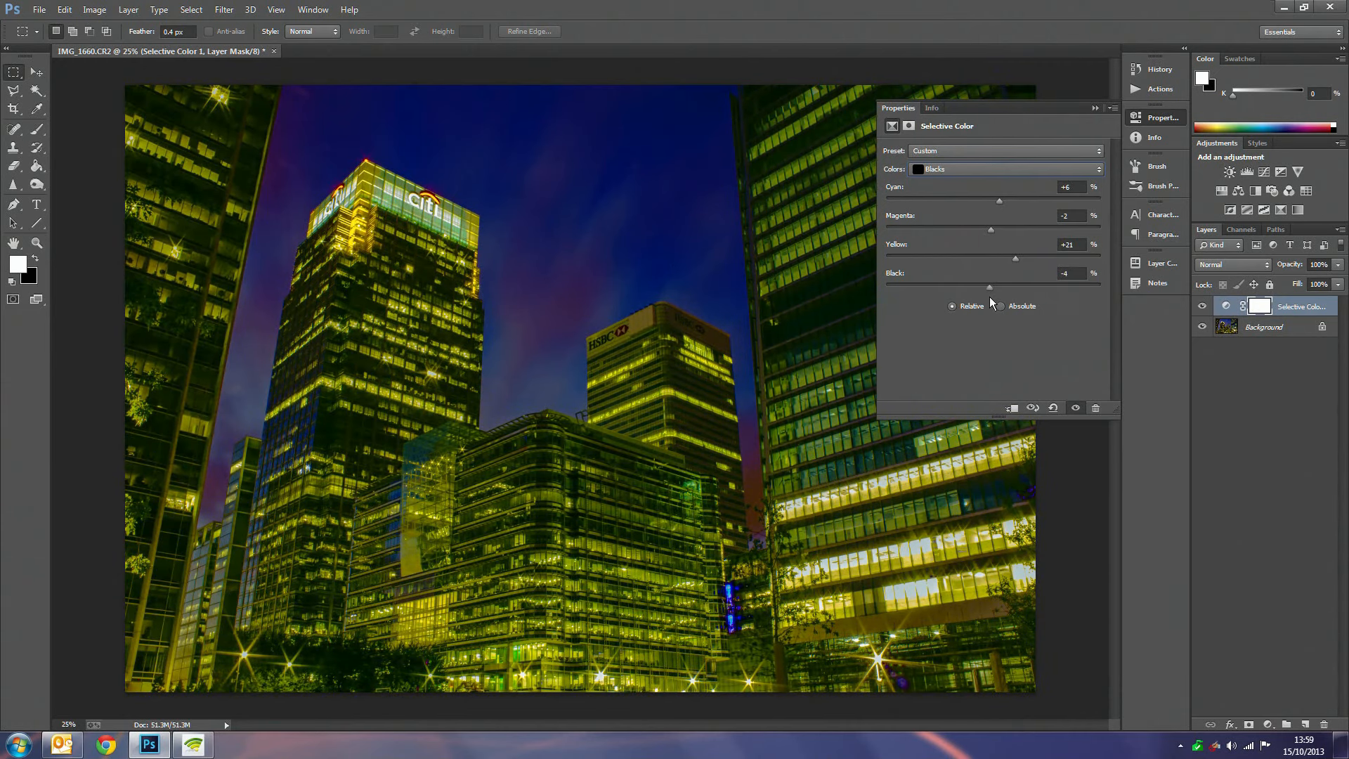
left_click_drag(996, 288, 1003, 290)
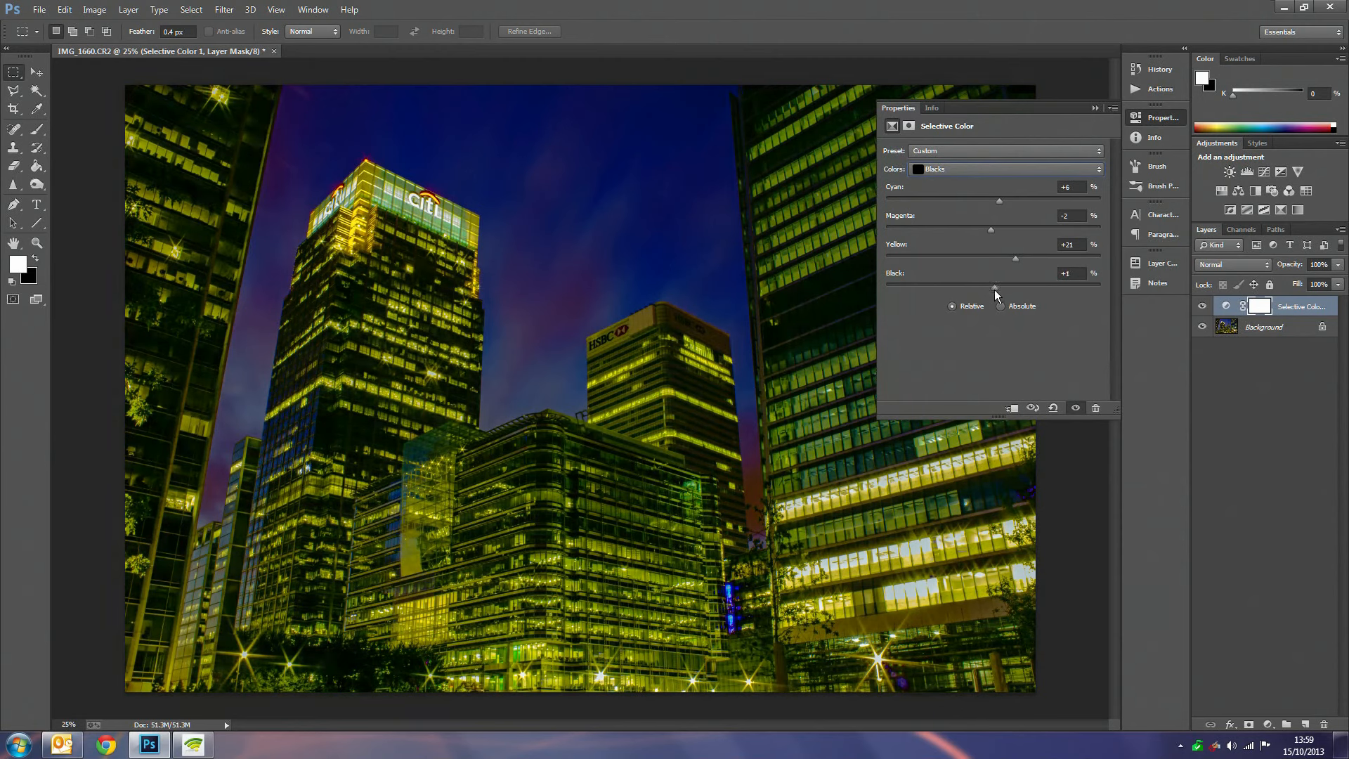
left_click(1095, 107)
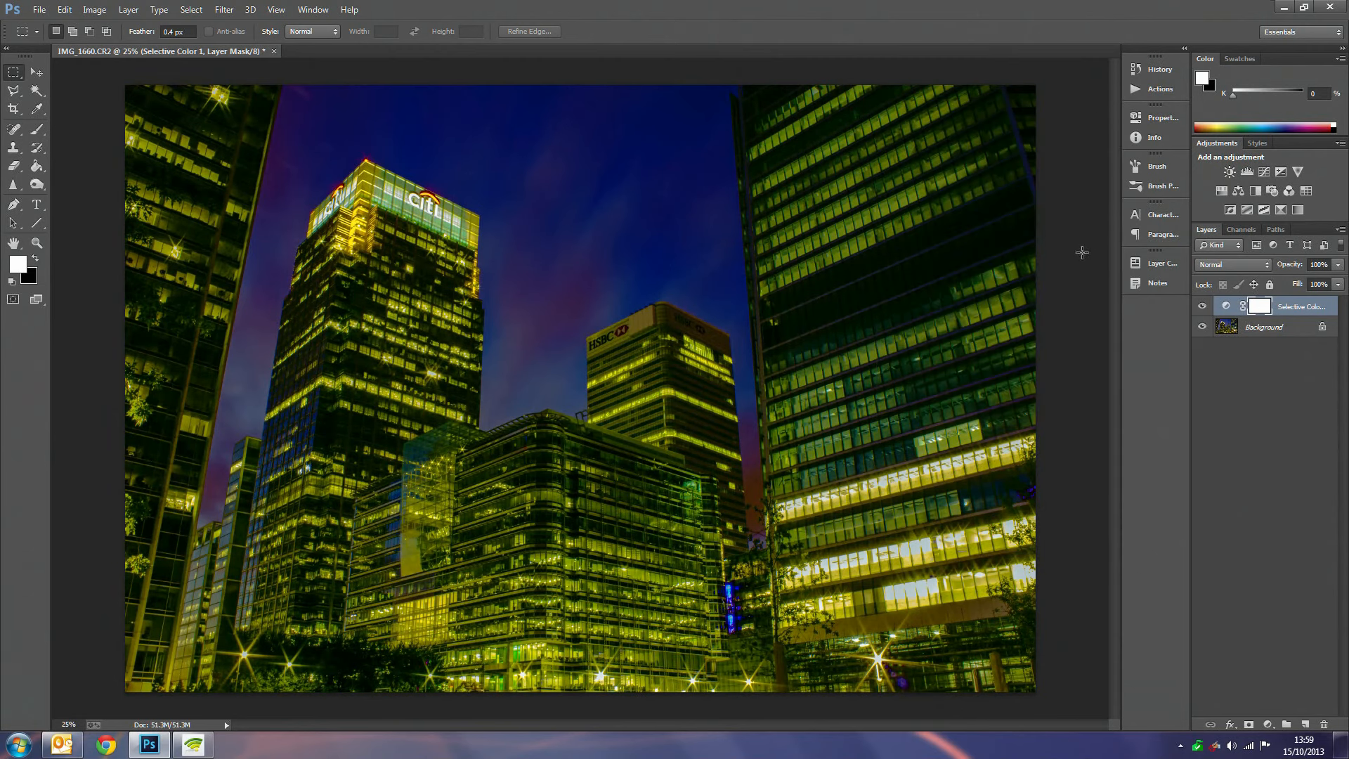
Add a Vibrance adjustment layer and an Exposure adjustment layer with exposure +0.81, offset +0.0049 and gamma correction 0.98.
left_click(1292, 171)
left_click(1280, 172)
left_click_drag(996, 188, 996, 248)
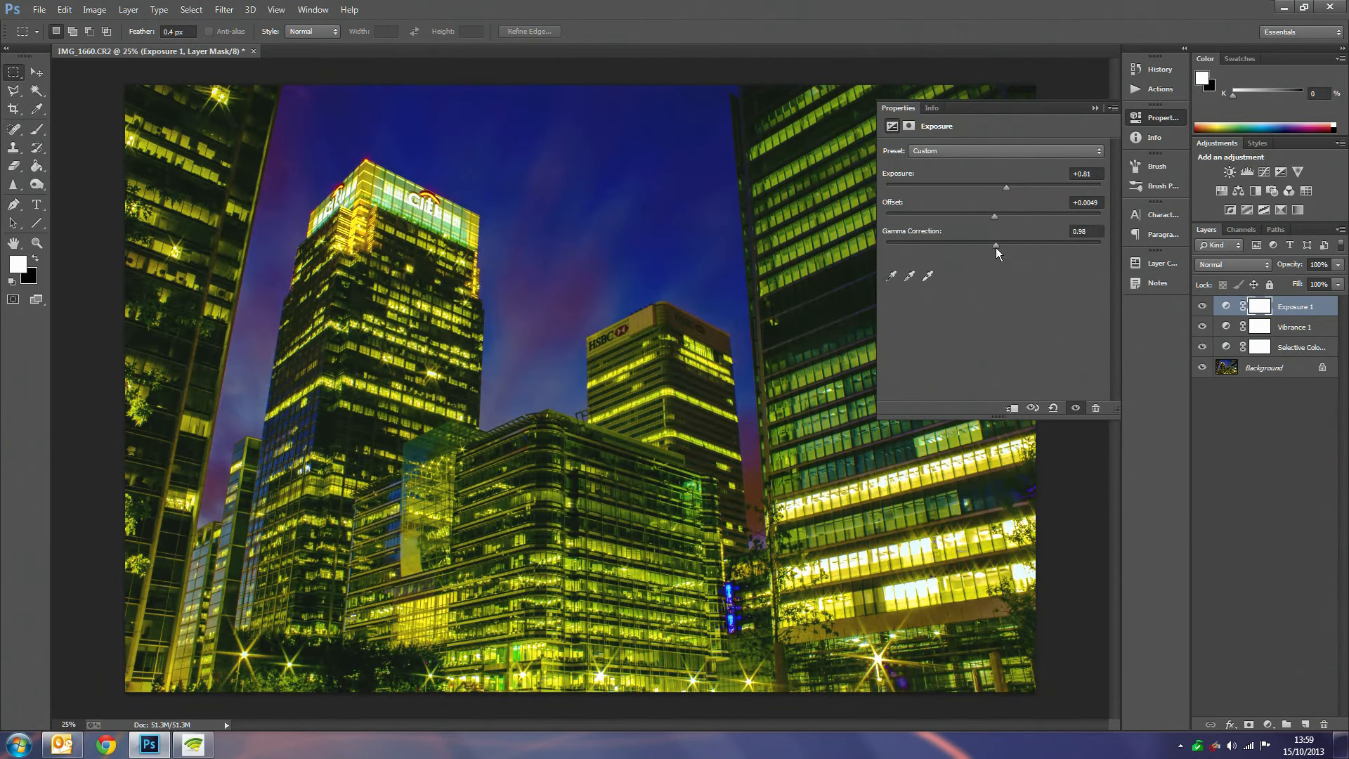
left_click(1093, 109)
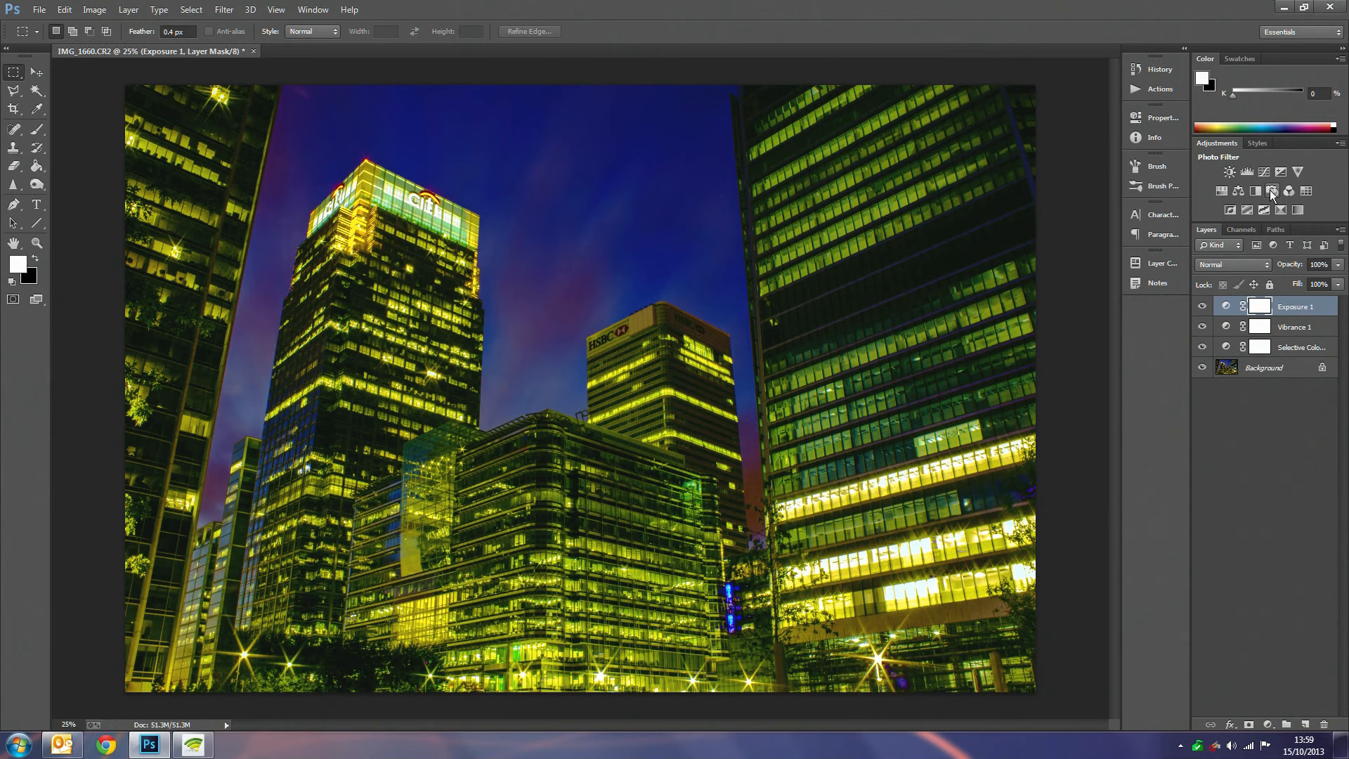
mouse_move(1202, 310)
left_mouse_down()
mouse_move(1203, 331)
mouse_move(1202, 310)
left_mouse_up()
left_click(1203, 344)
Add a Color Lookup adjustment layer, cycle through the 3DLUT presets and apply HorrorBlue.3DL.
left_click(1307, 192)
left_click(1022, 151)
left_click(1010, 212)
key("Down")
key("Down")
key("Down")
key("Down")
key("Down")
key("Down")
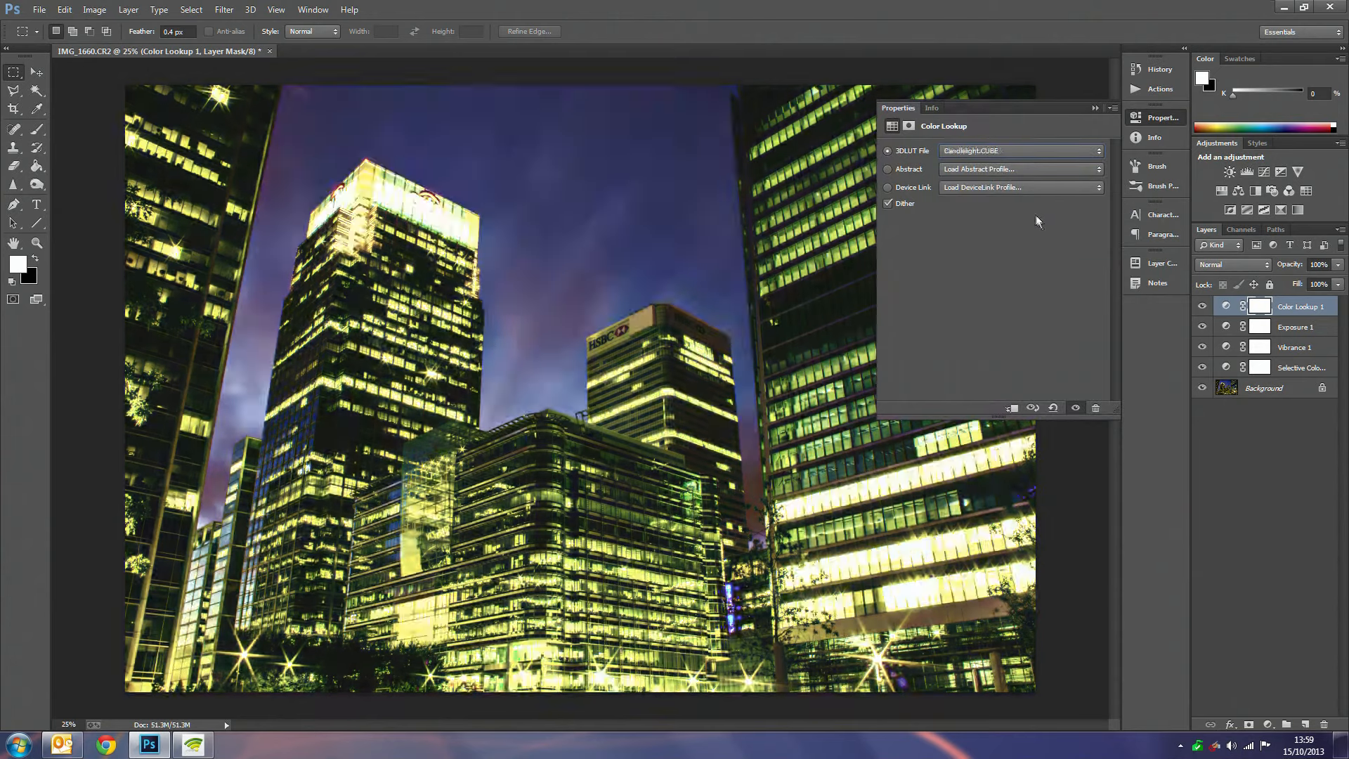
key("Down")
key("Down")
key("Down")
key("Down")
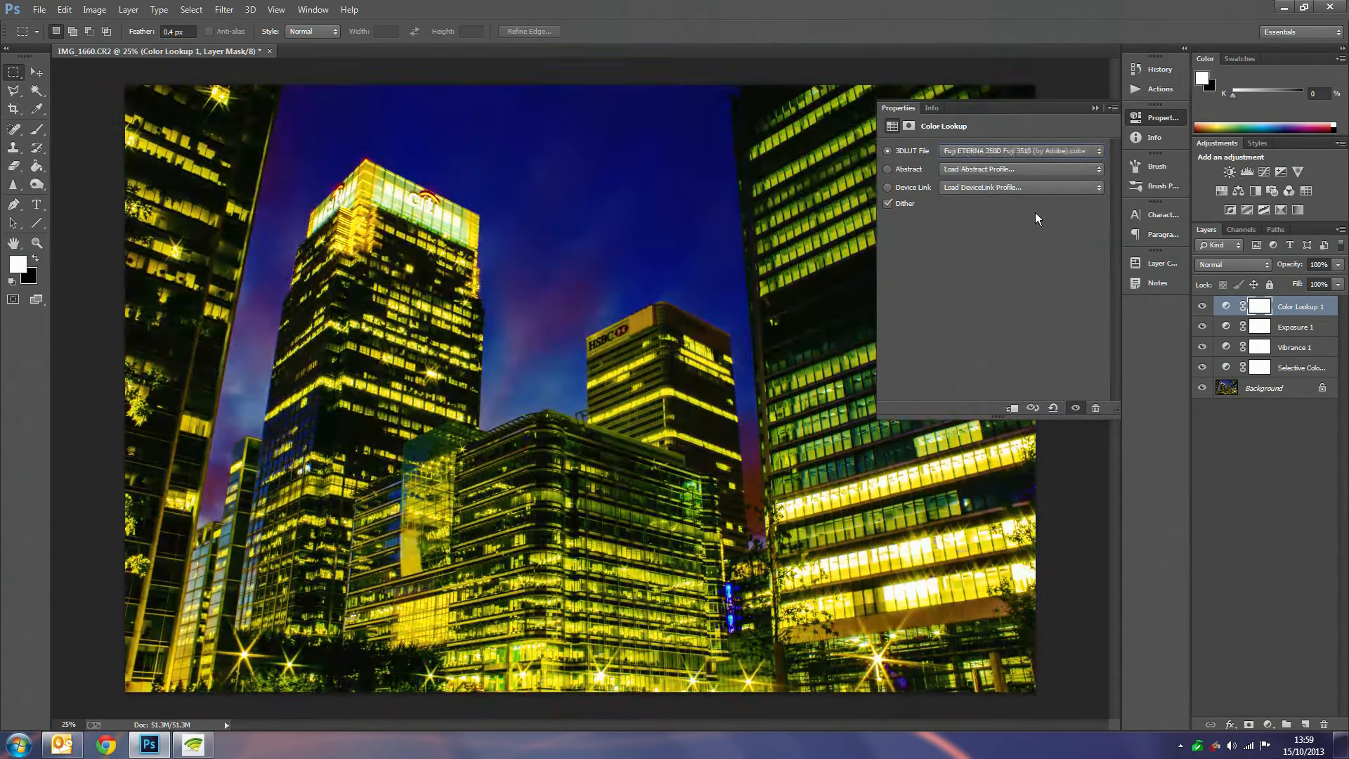
key("Down")
key("Down")
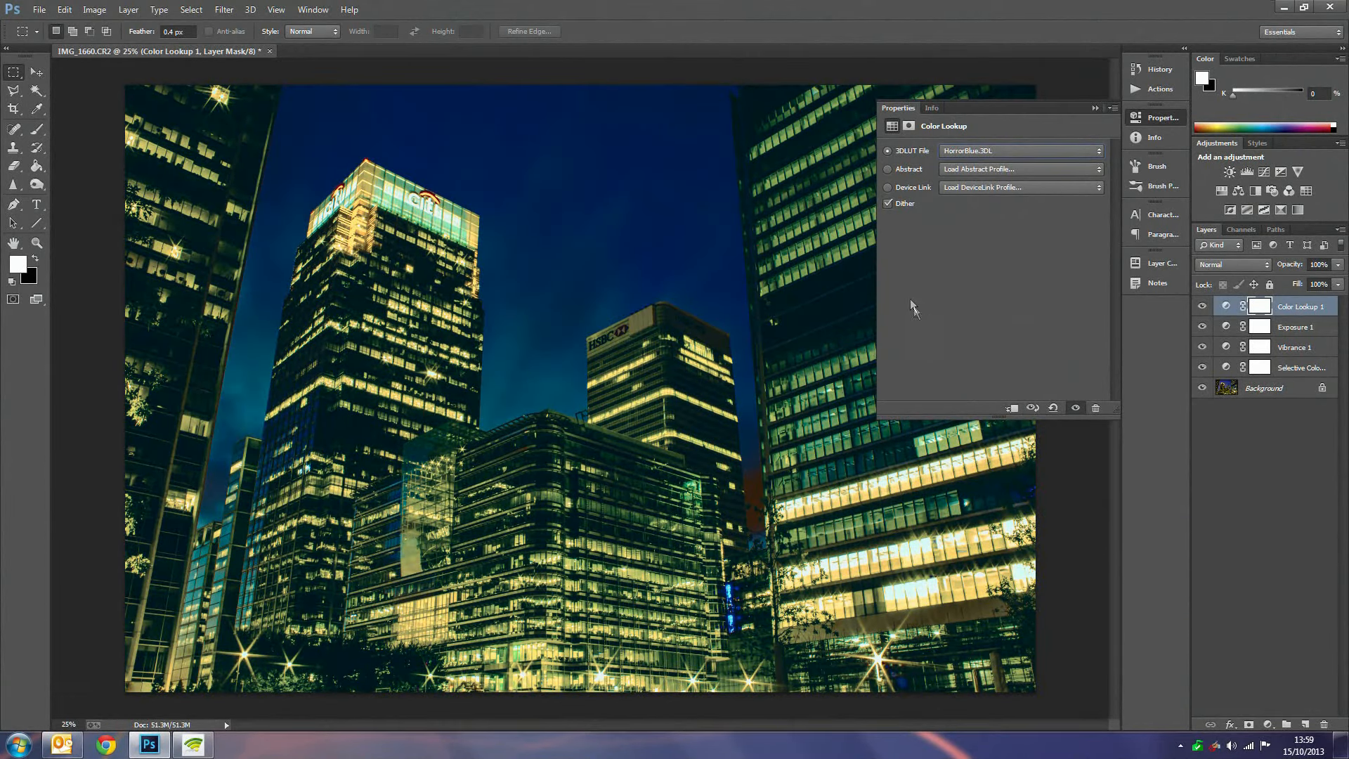
Preview the Color Lookup layer in different blend modes, from Color up through Subtract and Screen, and return it to Normal.
mouse_move(1336, 267)
left_mouse_down()
mouse_move(1279, 281)
mouse_move(1343, 283)
left_mouse_up()
left_click(1234, 264)
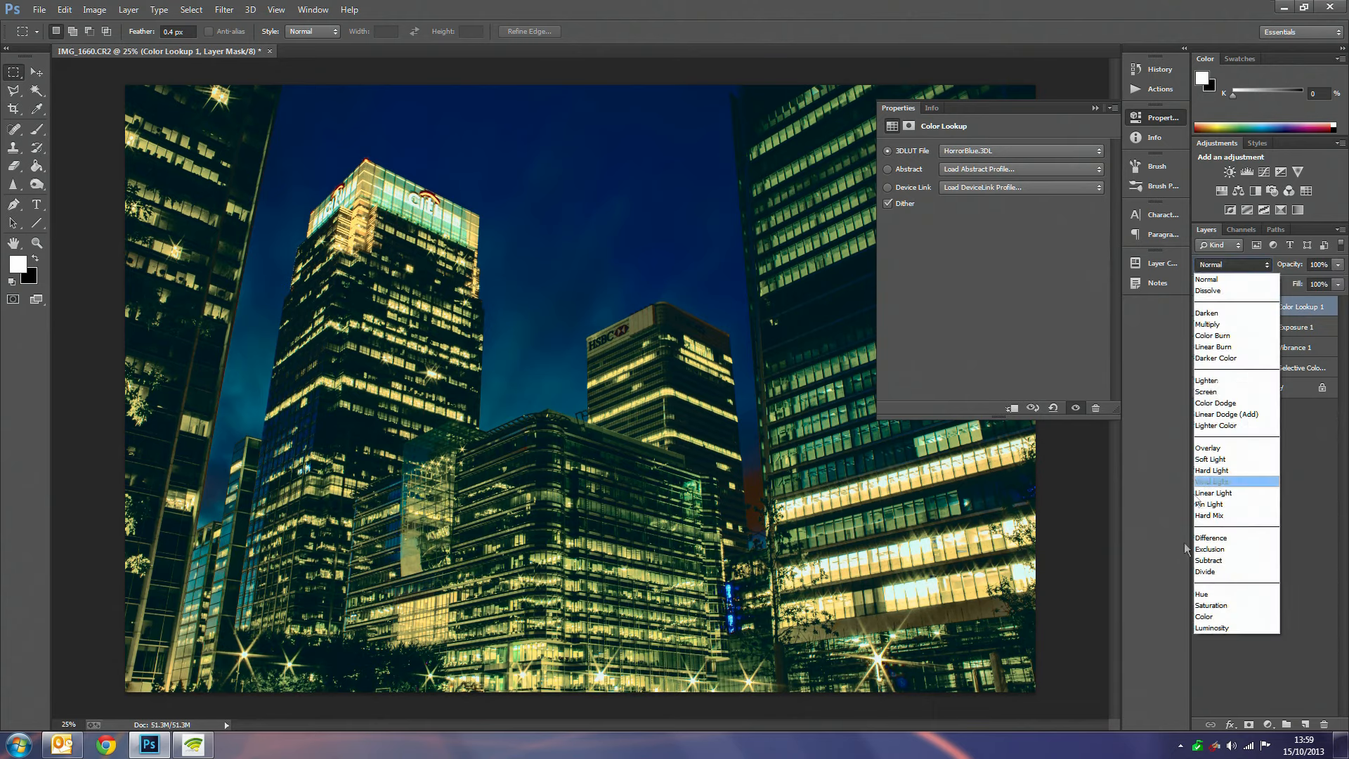
left_click(1215, 618)
key("Up")
key("Up")
key("Up")
key("Up")
key("Up")
key("Up")
key("Up")
key("Up")
key("Up")
key("Up")
key("Up")
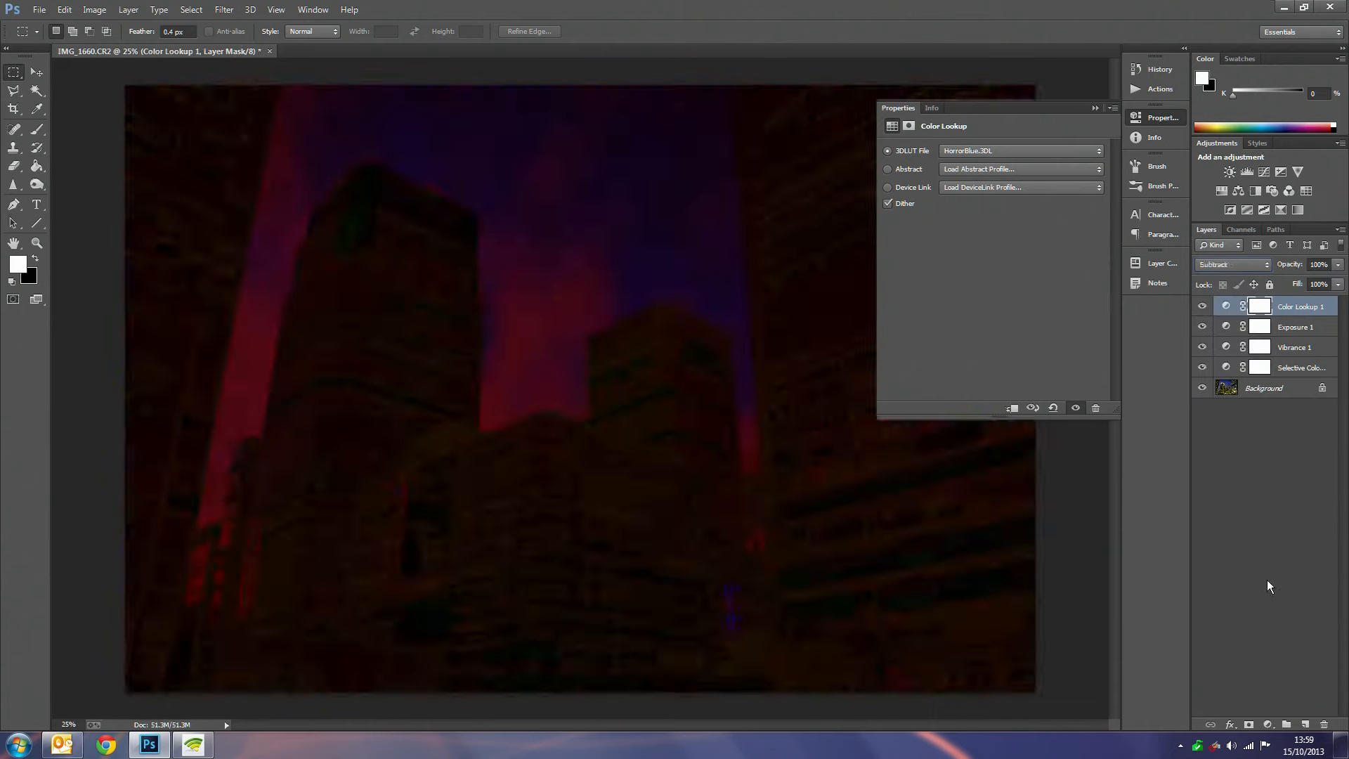
key("Up")
key("Up")
key("Up")
key("Up")
key("Up")
key("Up")
key("Up")
key("Up")
key("Up")
key("Up")
key("Up")
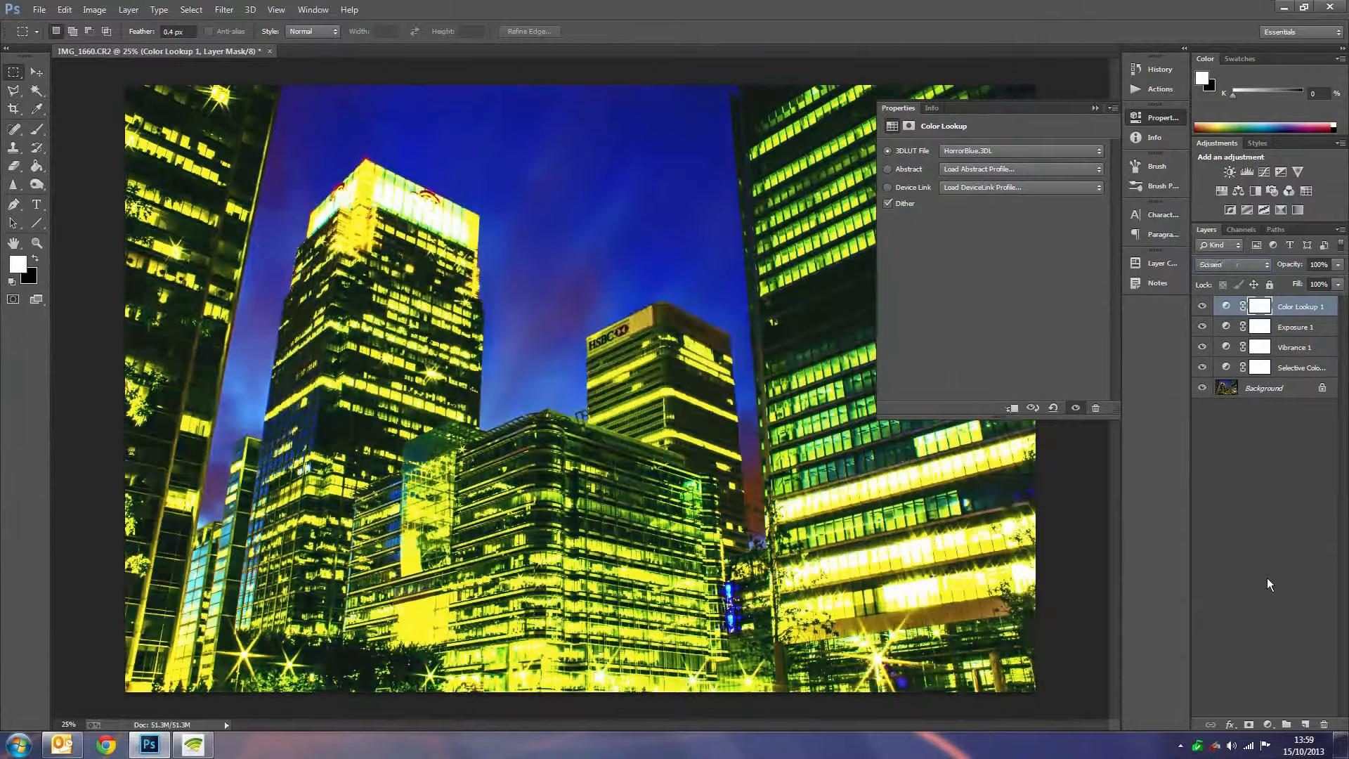
key("Up")
key("Up")
key("Up")
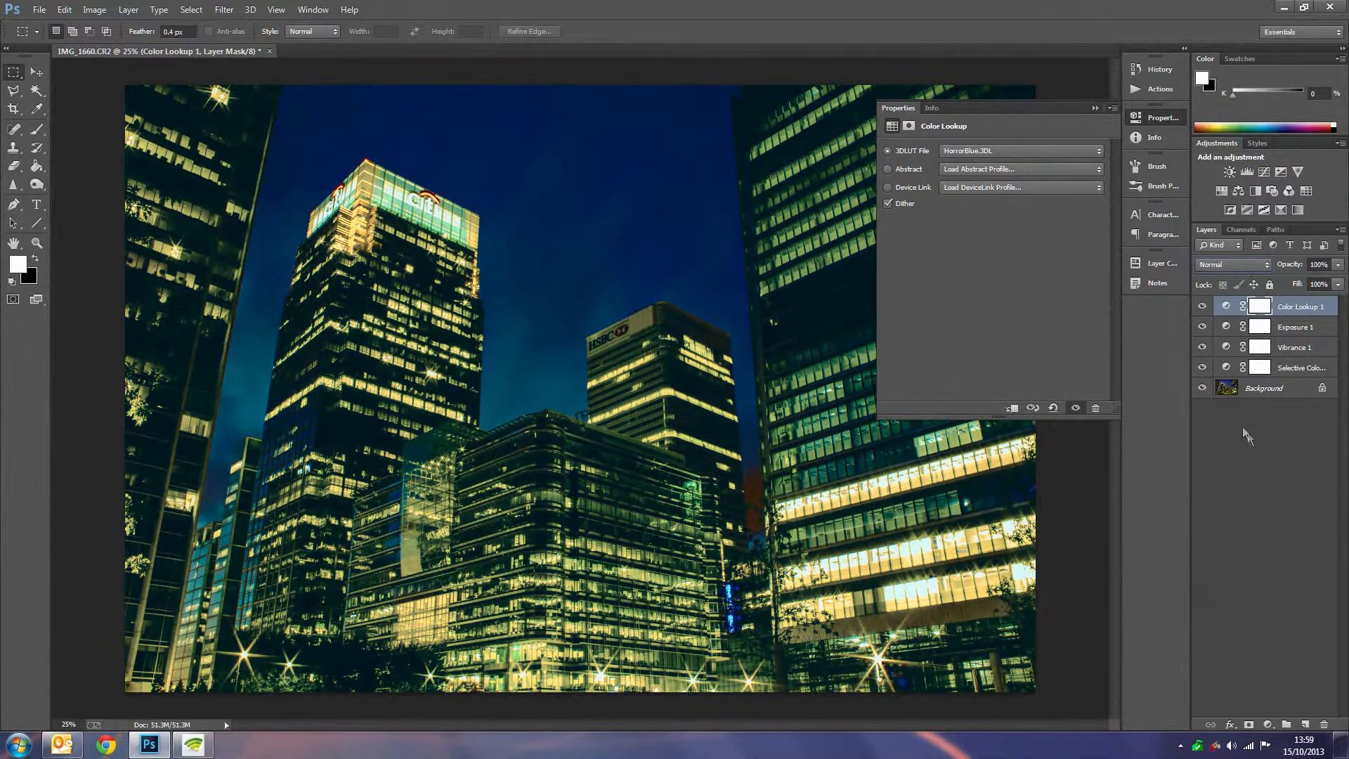
Cycle through the remaining 3DLUT presets after HorrorBlue.3DL on the Color Lookup layer and apply TensionGreen.3DL.
left_click(1022, 151)
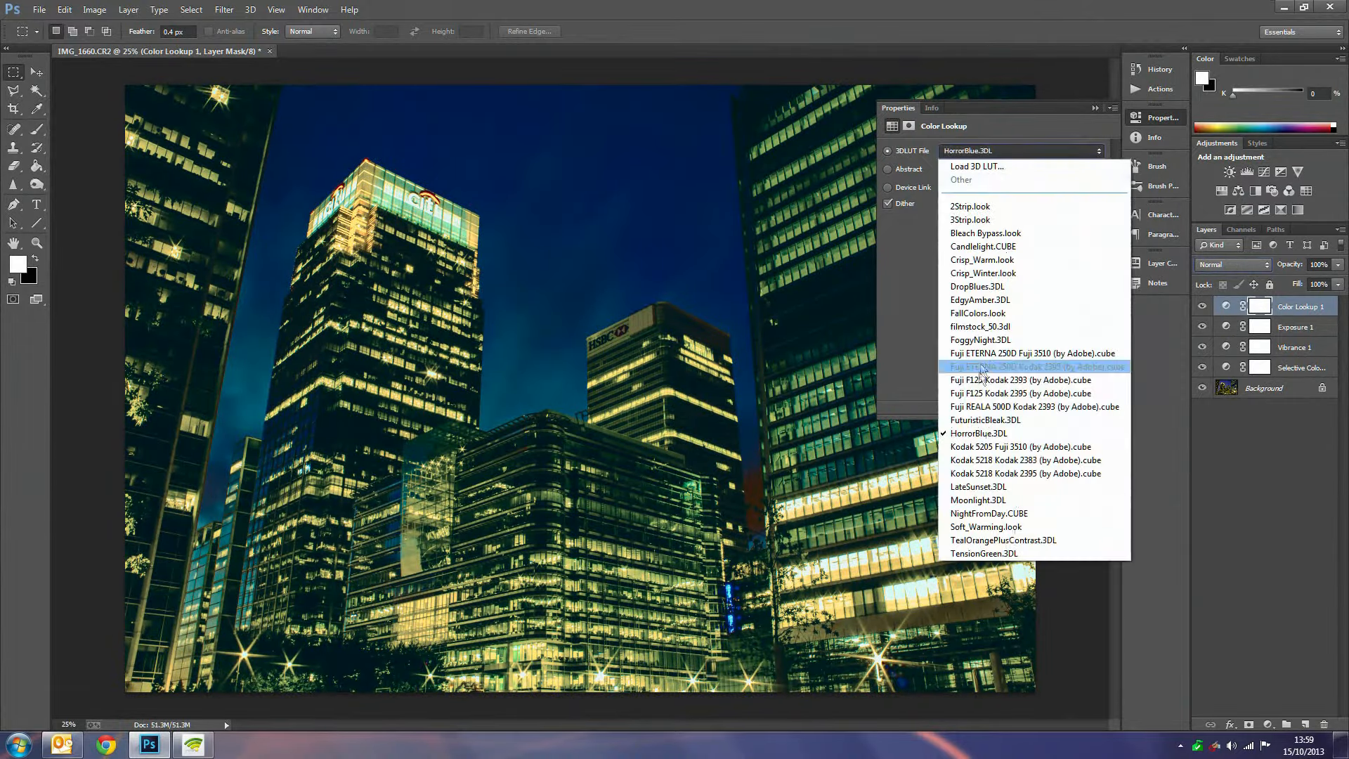
left_click(1033, 424)
key("Down")
key("Down")
key("Down")
key("Down")
key("Down")
key("Down")
key("Down")
key("Down")
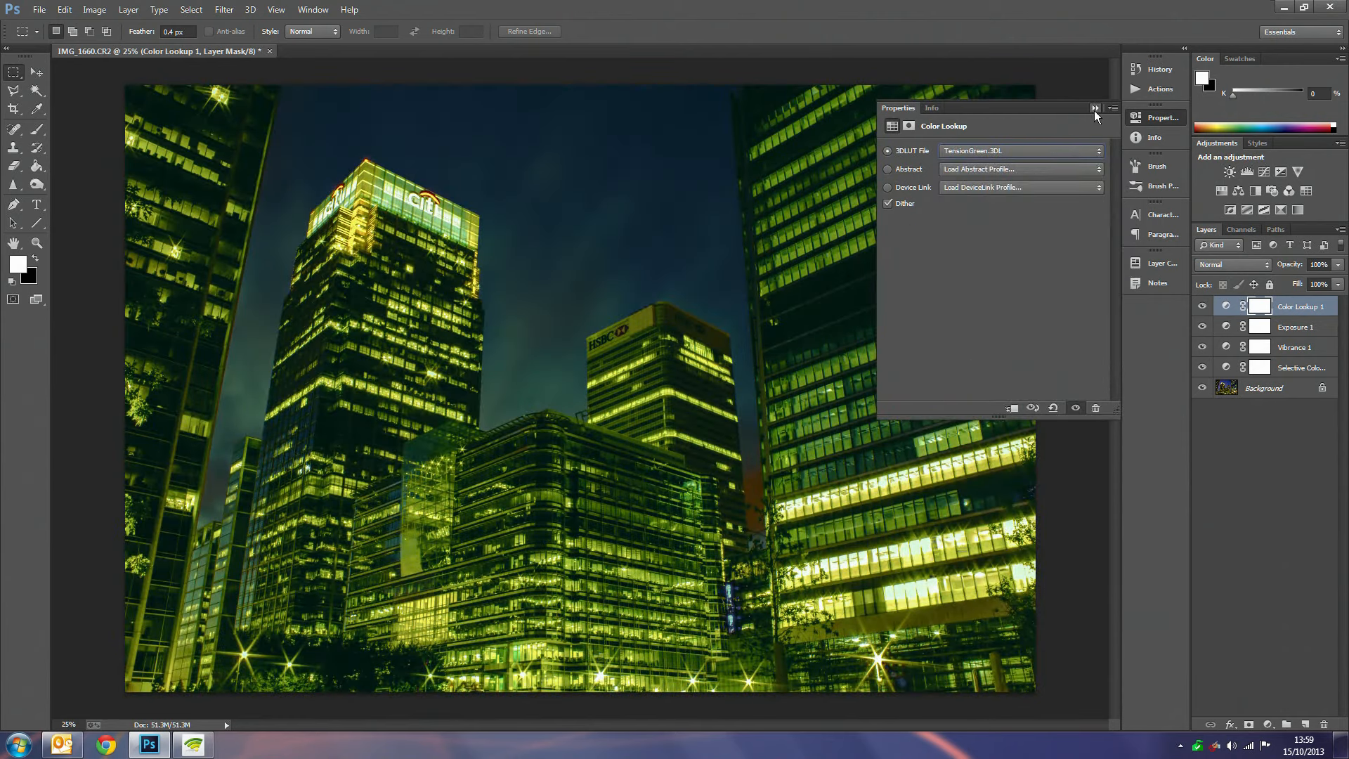
Collapse the adjustment settings and delete the Color Lookup adjustment layer.
left_click(1094, 108)
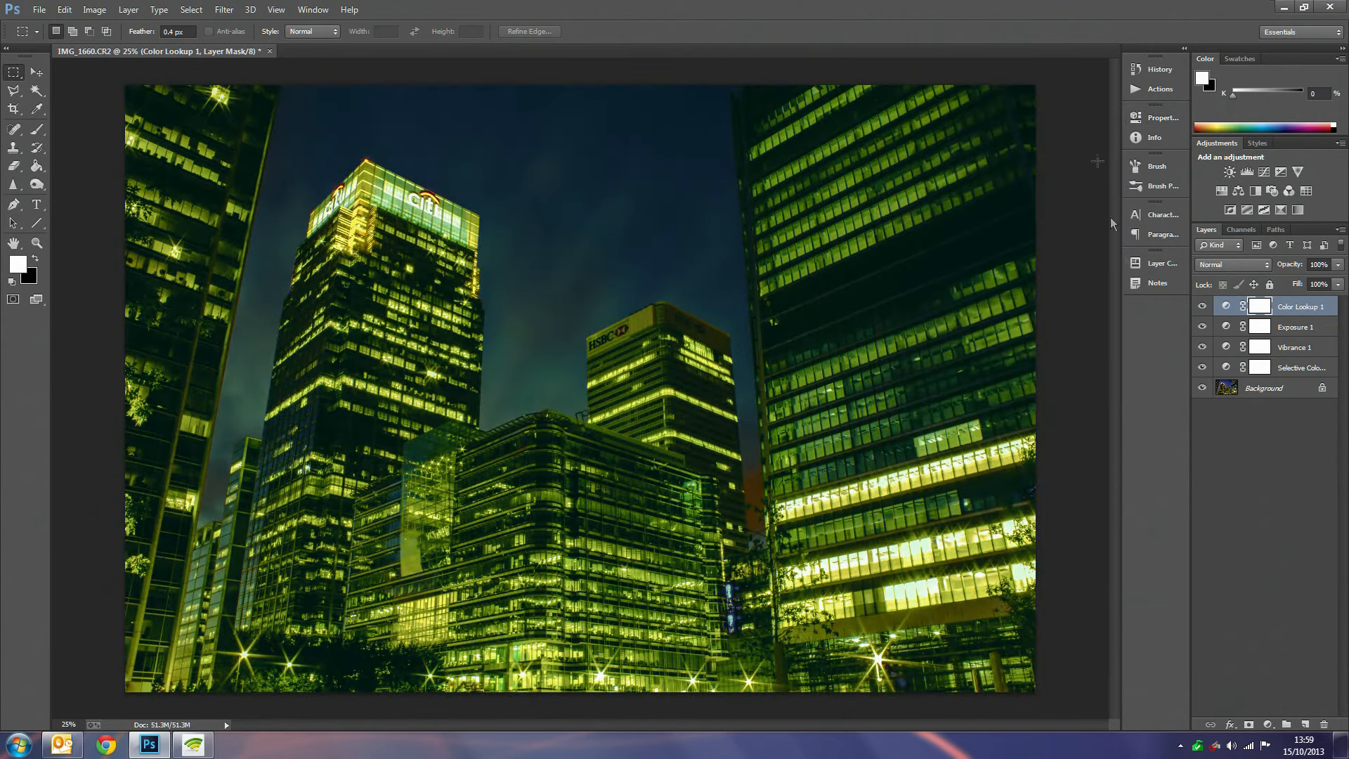
key("Delete")
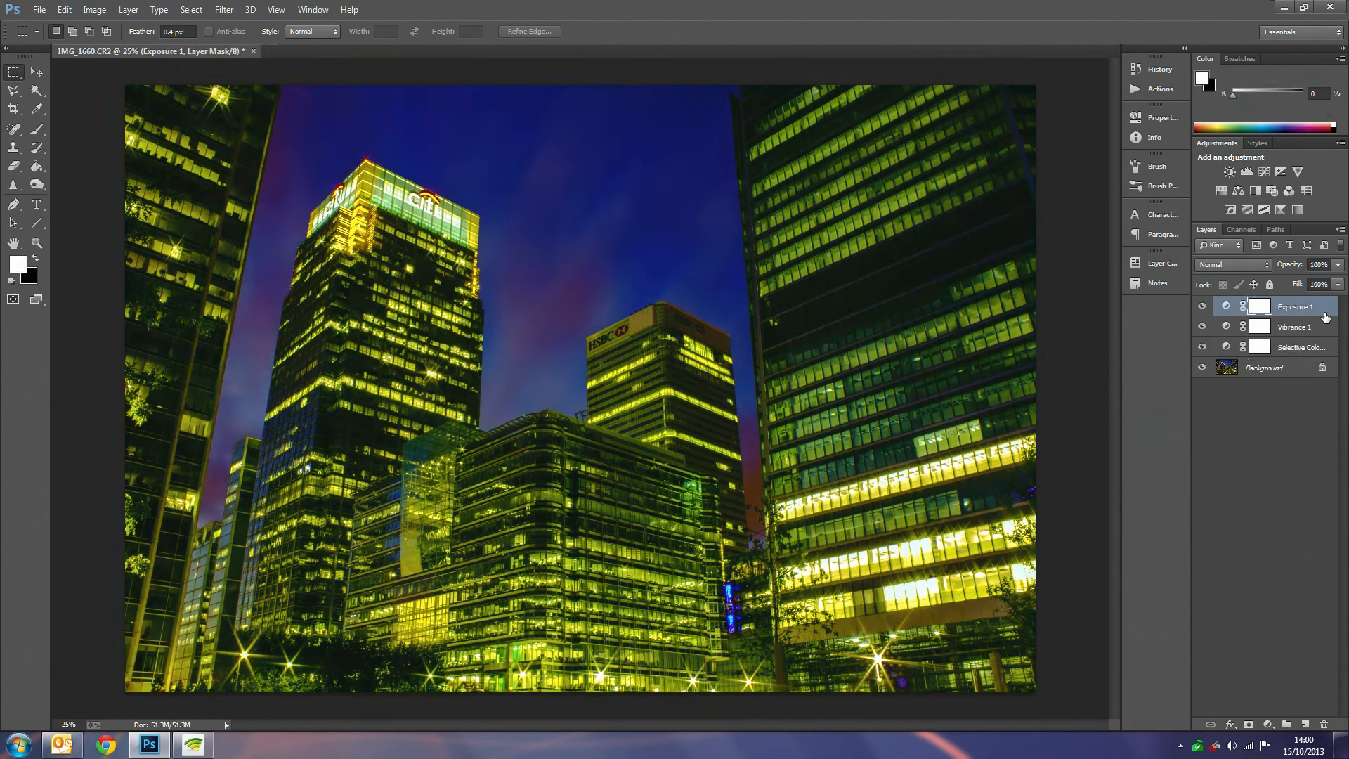